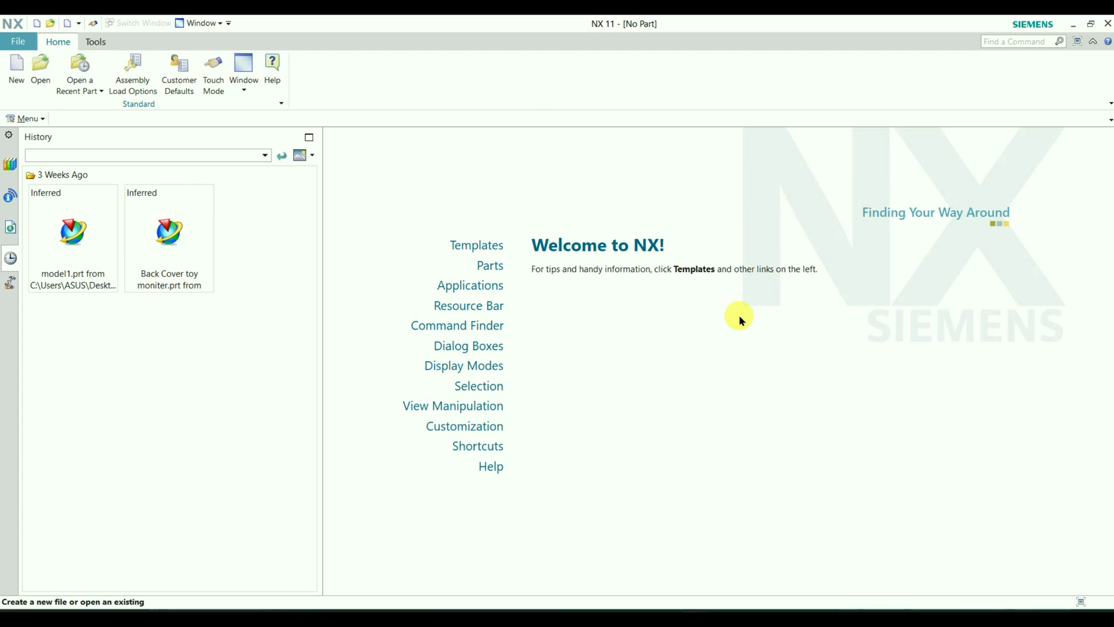
# - Create a new millimetre Model part and delete its default datum CSYS
pyautogui.click(15, 69)
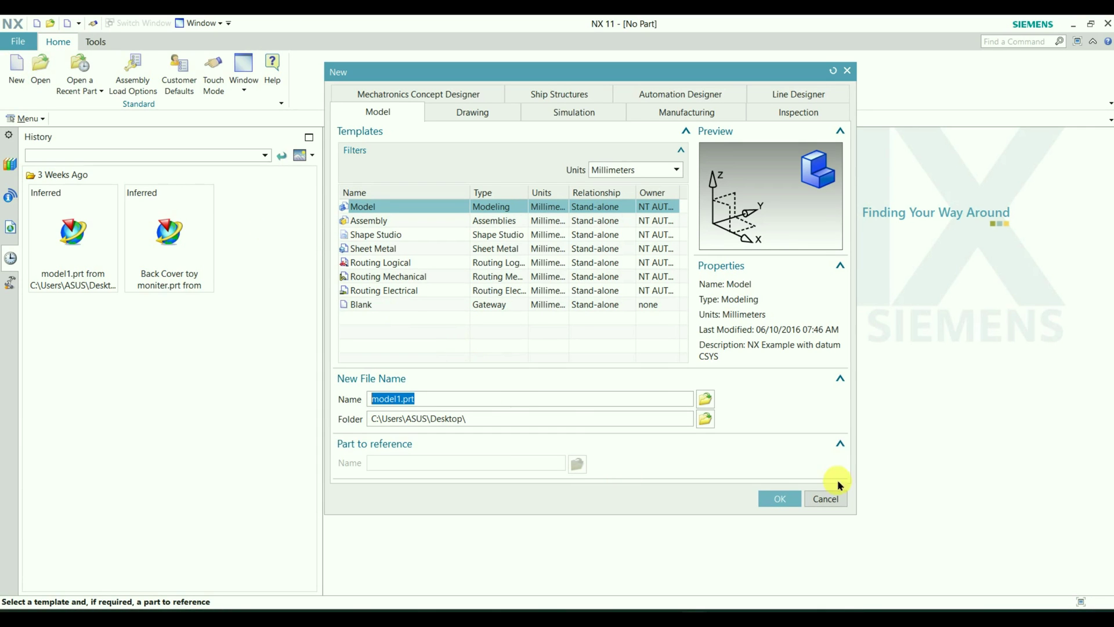
pyautogui.click(789, 497)
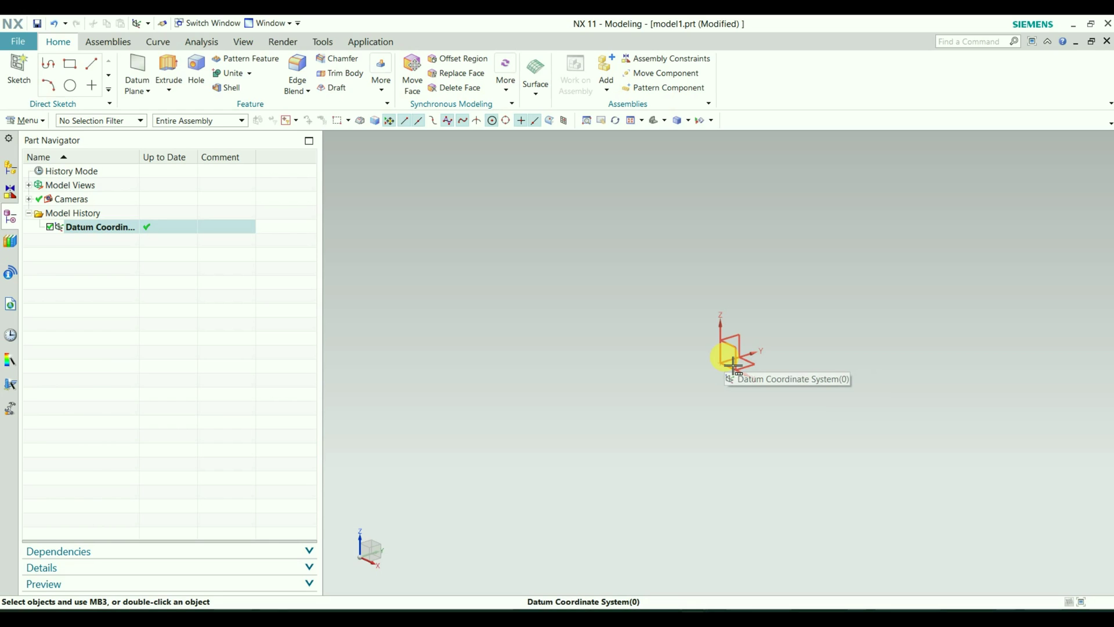
pyautogui.moveTo(795, 416); pyautogui.dragTo(685, 295)
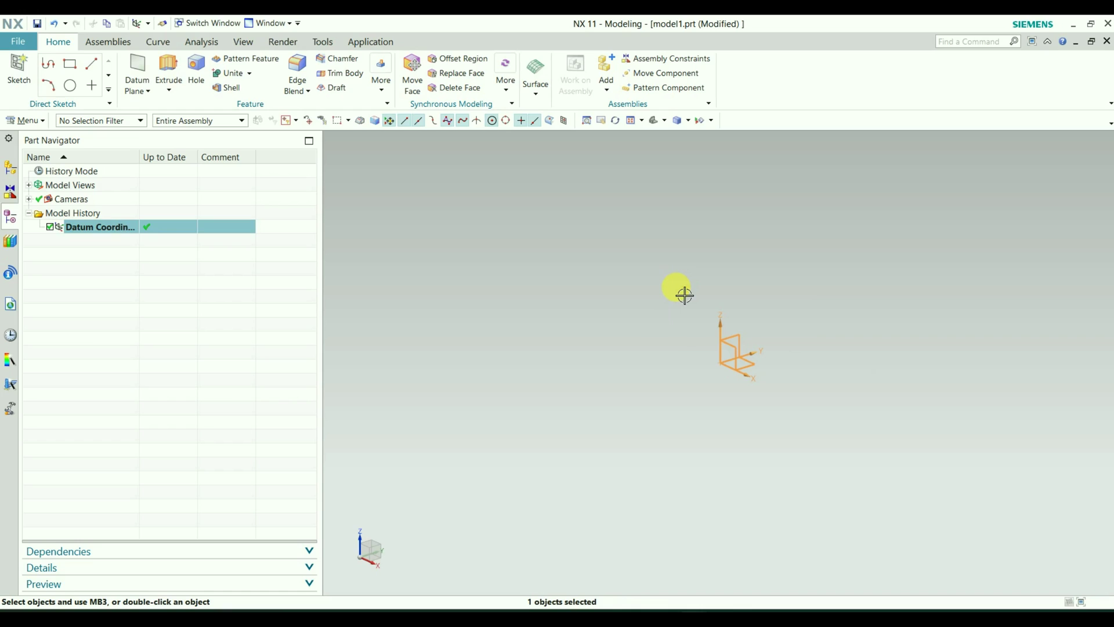
pyautogui.press('Delete')
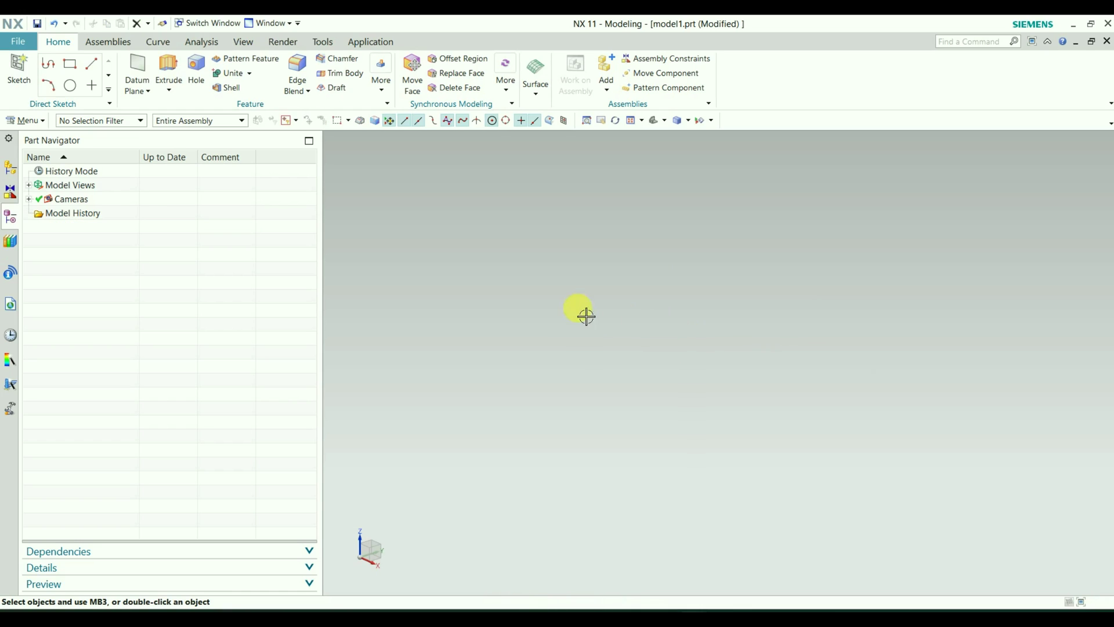
# - Add a datum CSYS of the Absolute CSYS type at the part origin
pyautogui.click(143, 88)
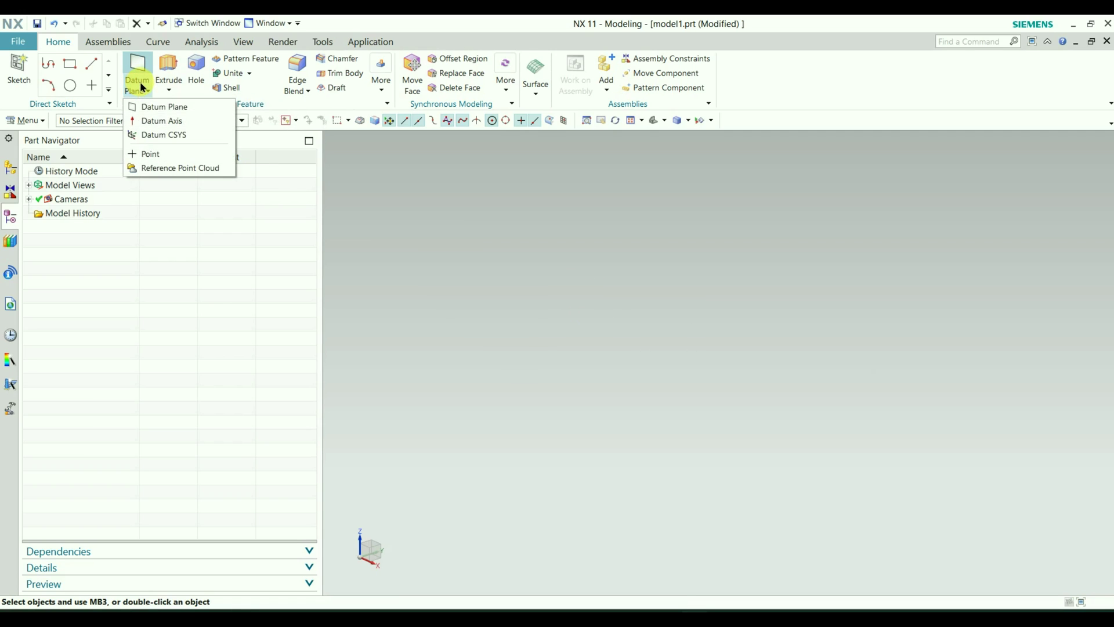
pyautogui.click(152, 135)
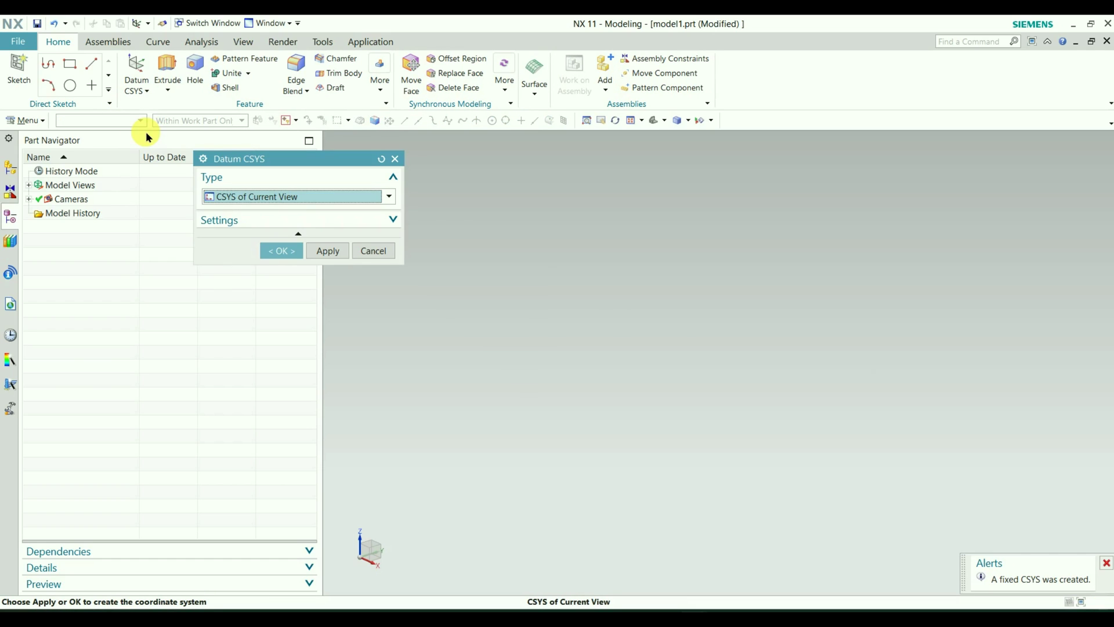
pyautogui.click(255, 196)
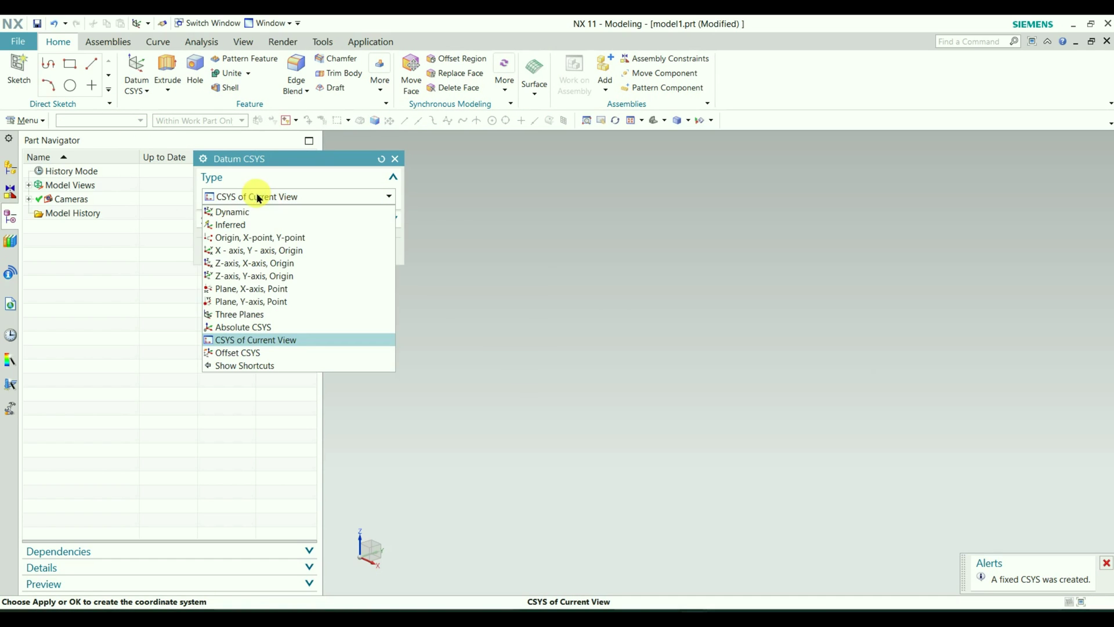
pyautogui.click(277, 325)
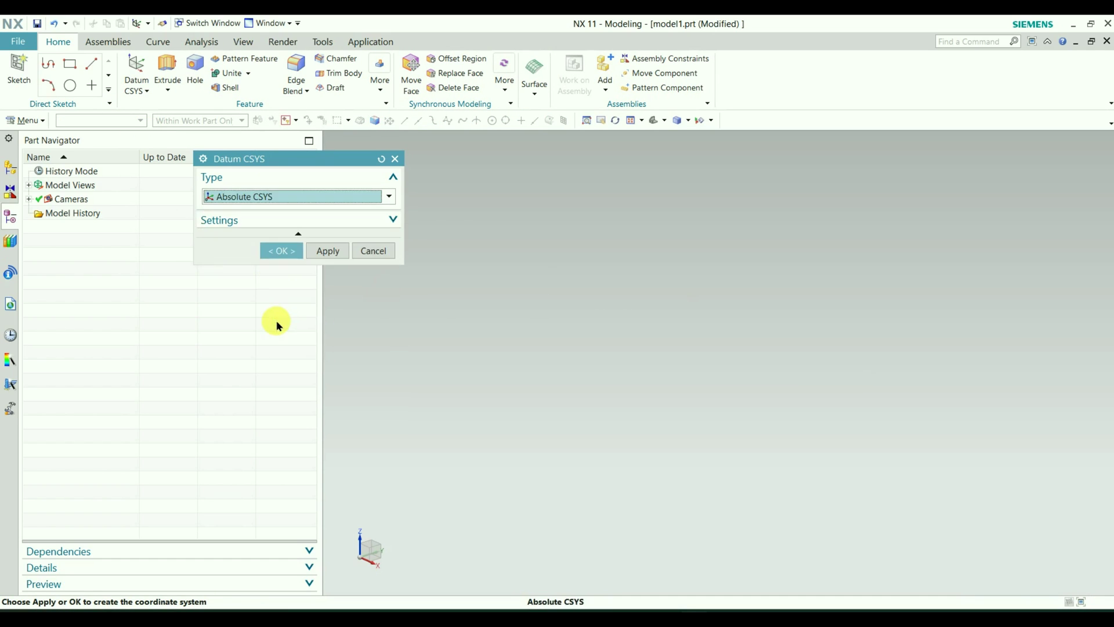
pyautogui.click(282, 251)
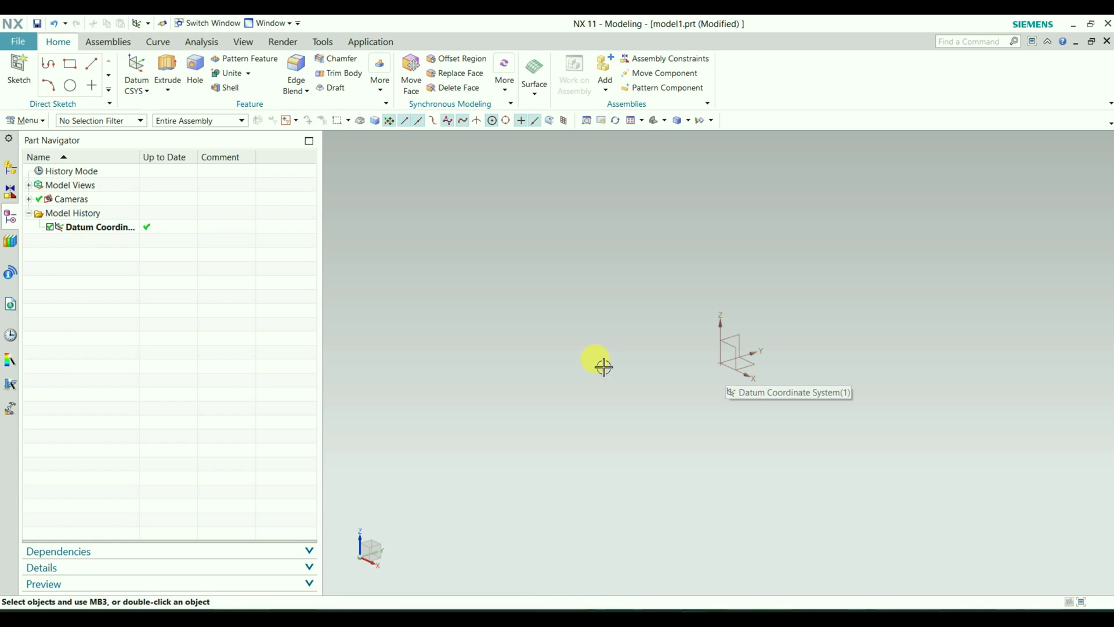
pyautogui.click(146, 91)
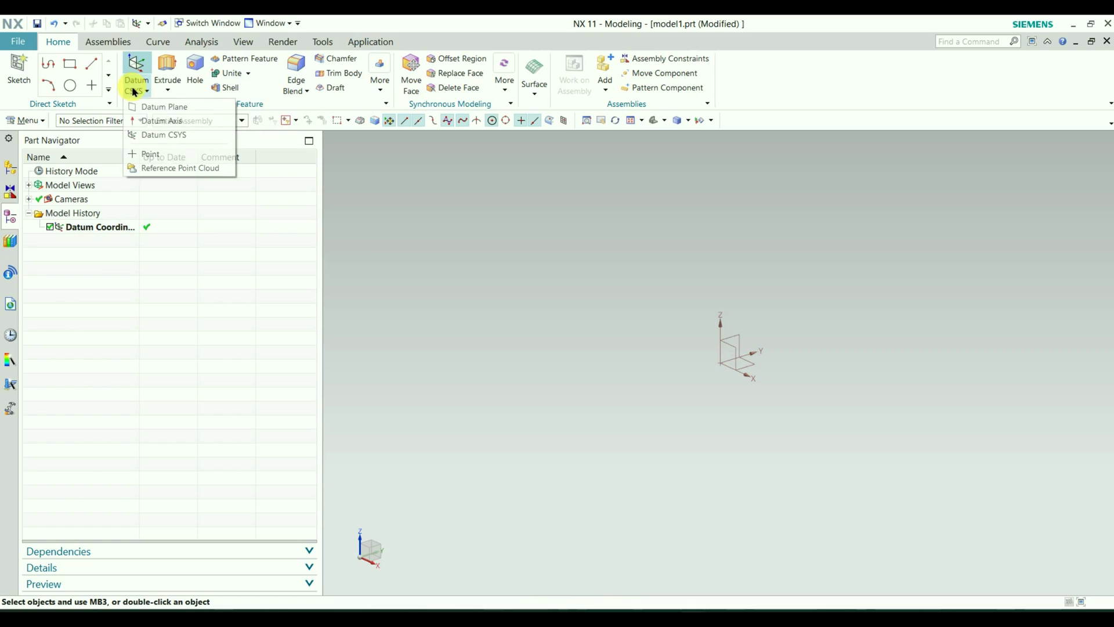
pyautogui.click(175, 138)
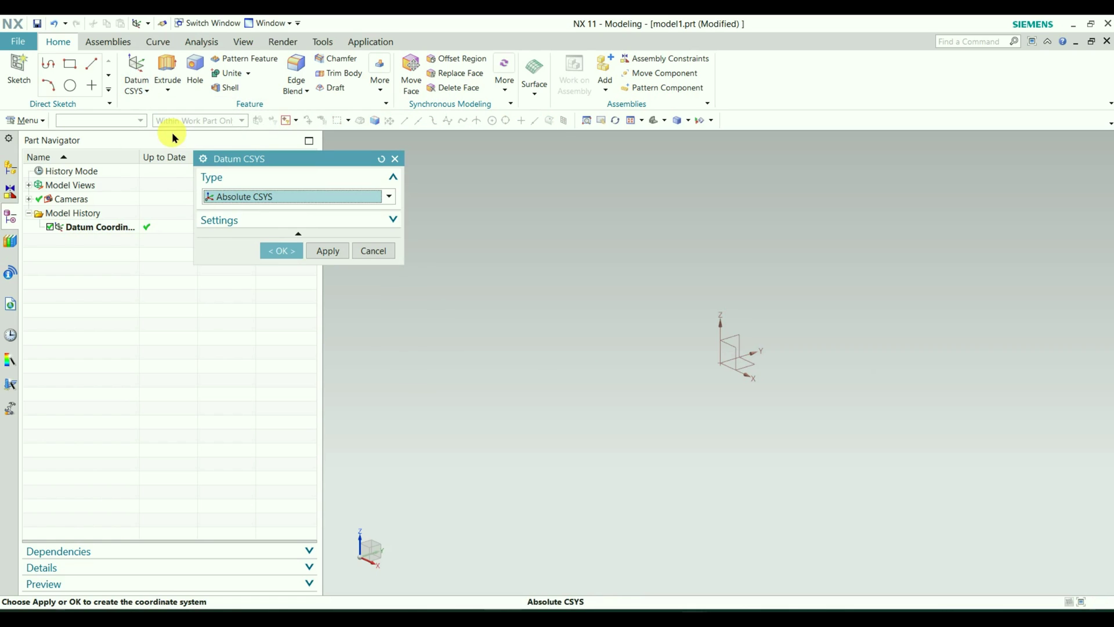
pyautogui.click(276, 250)
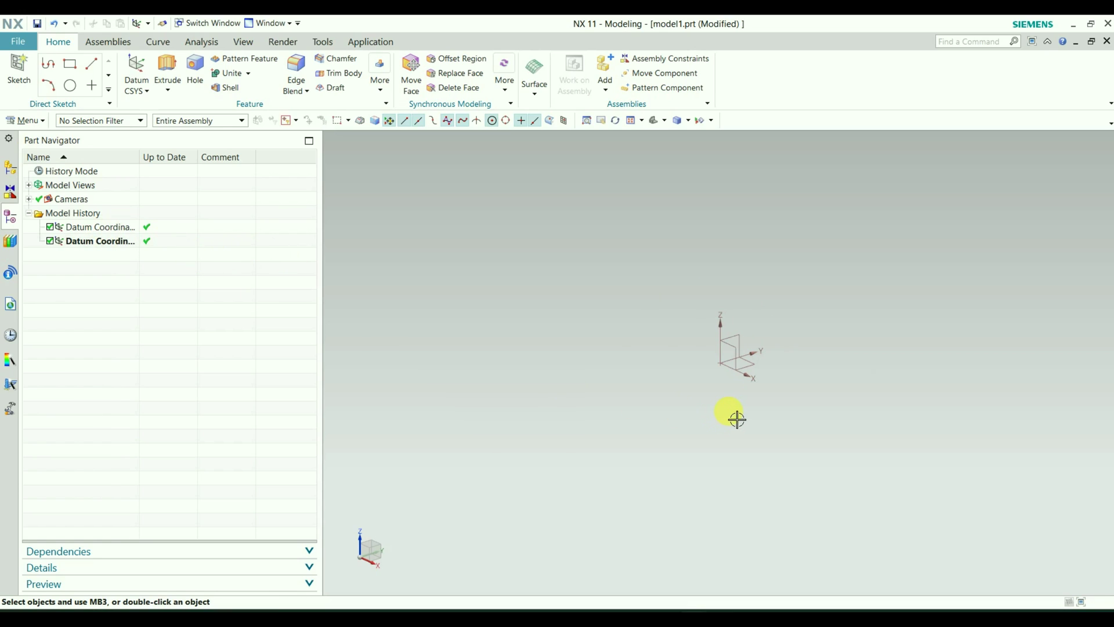
pyautogui.click(88, 229)
pyautogui.click(94, 241)
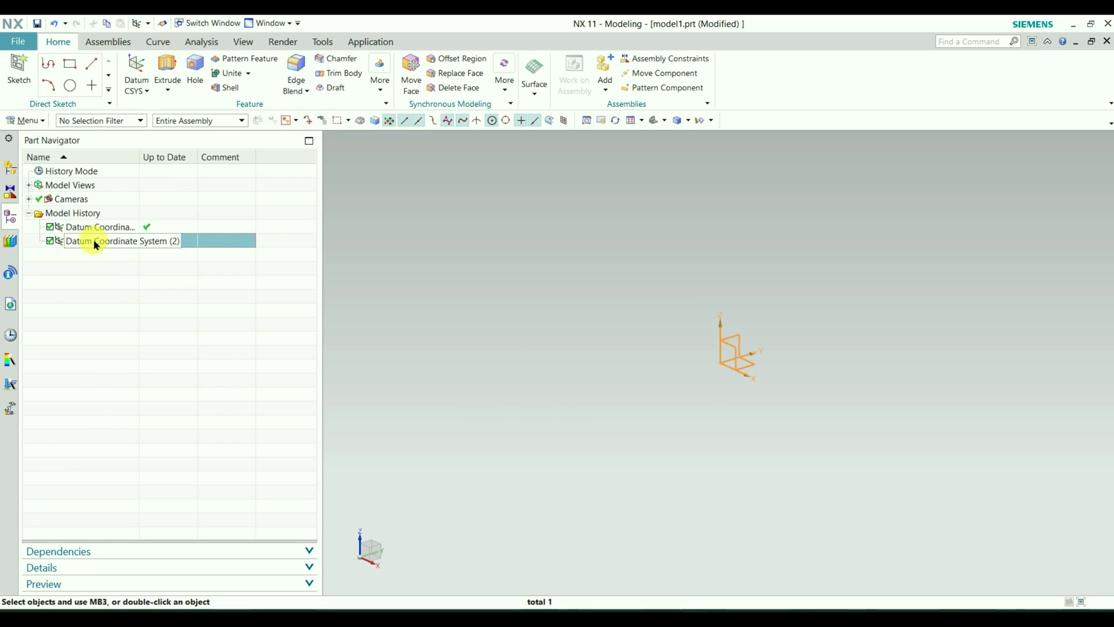
pyautogui.click(94, 229)
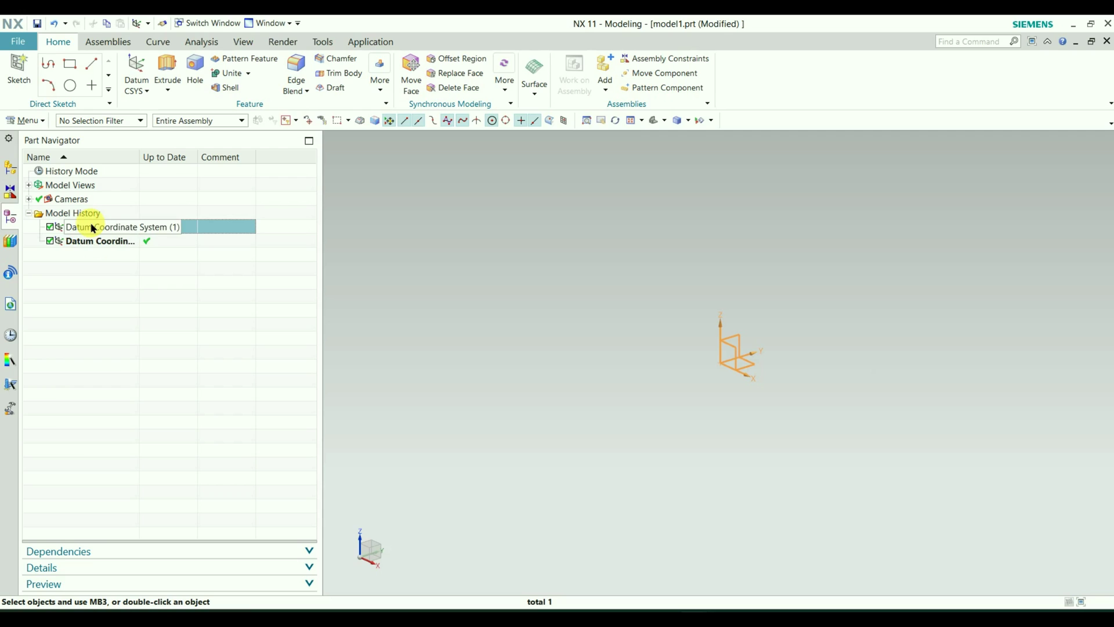
pyautogui.click(94, 240)
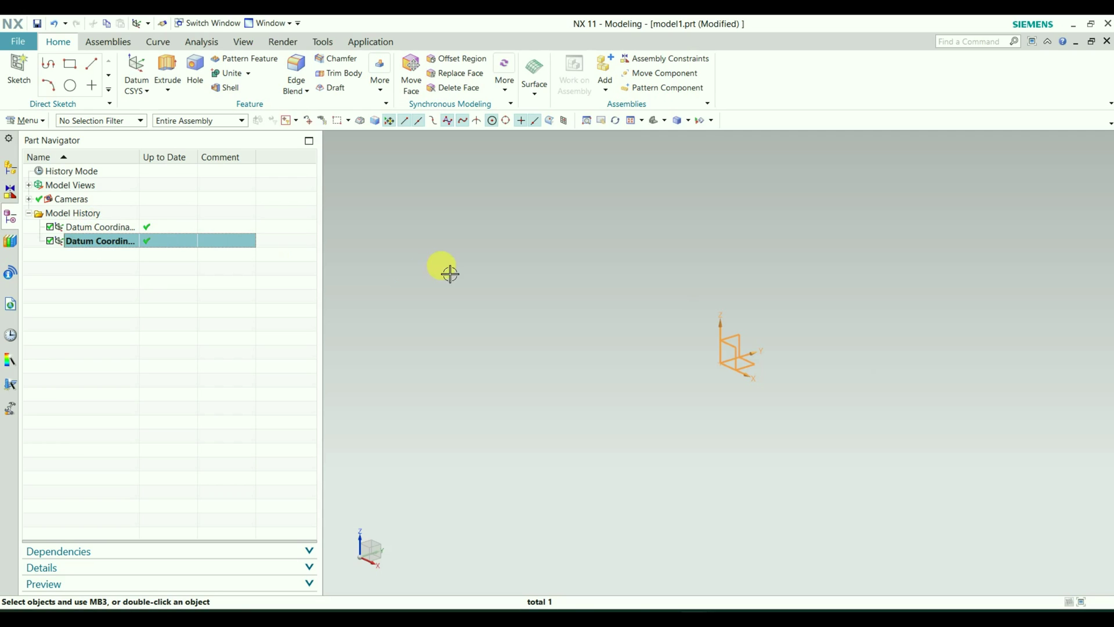
pyautogui.rightClick(103, 242)
pyautogui.click(203, 226)
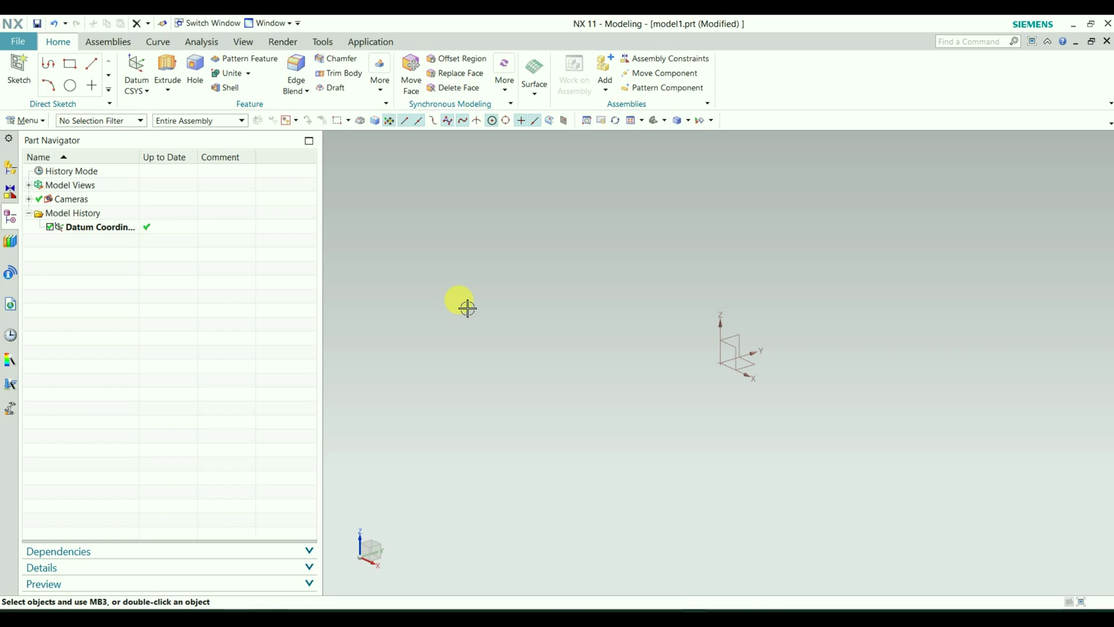
# - Start a Dynamic datum CSYS referenced to the displayed part's absolute coordinates
pyautogui.click(145, 90)
pyautogui.click(149, 132)
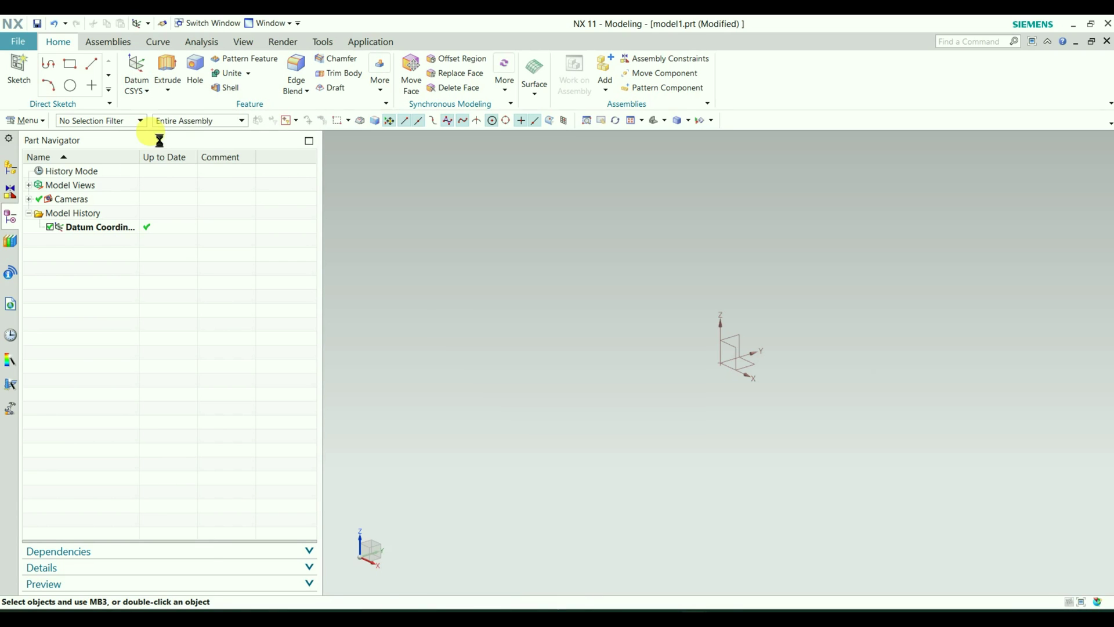
pyautogui.click(296, 195)
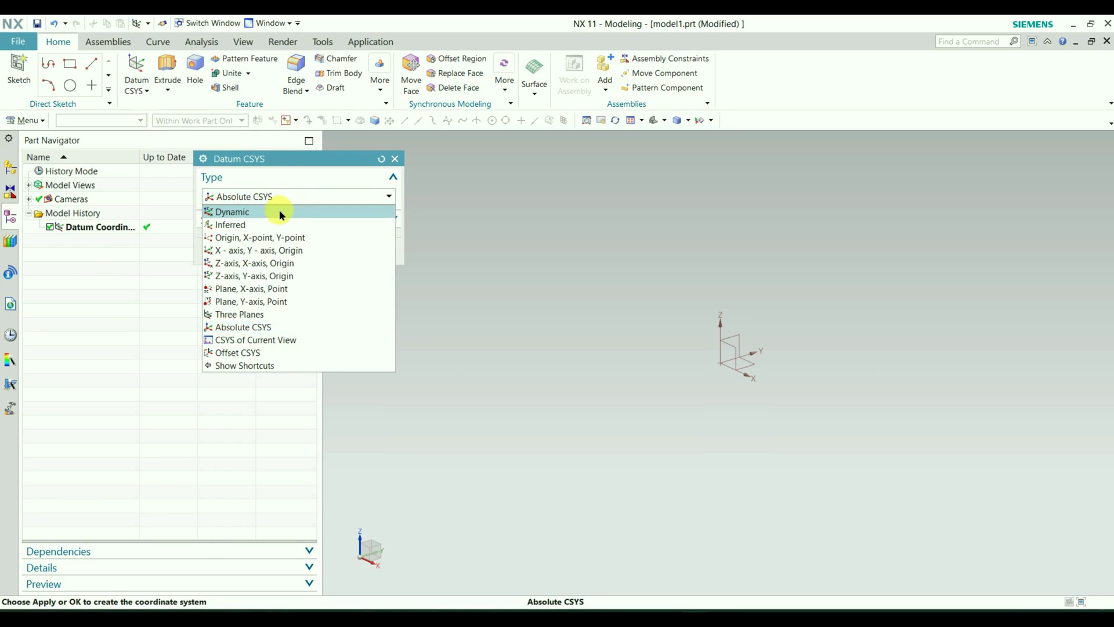
pyautogui.click(280, 214)
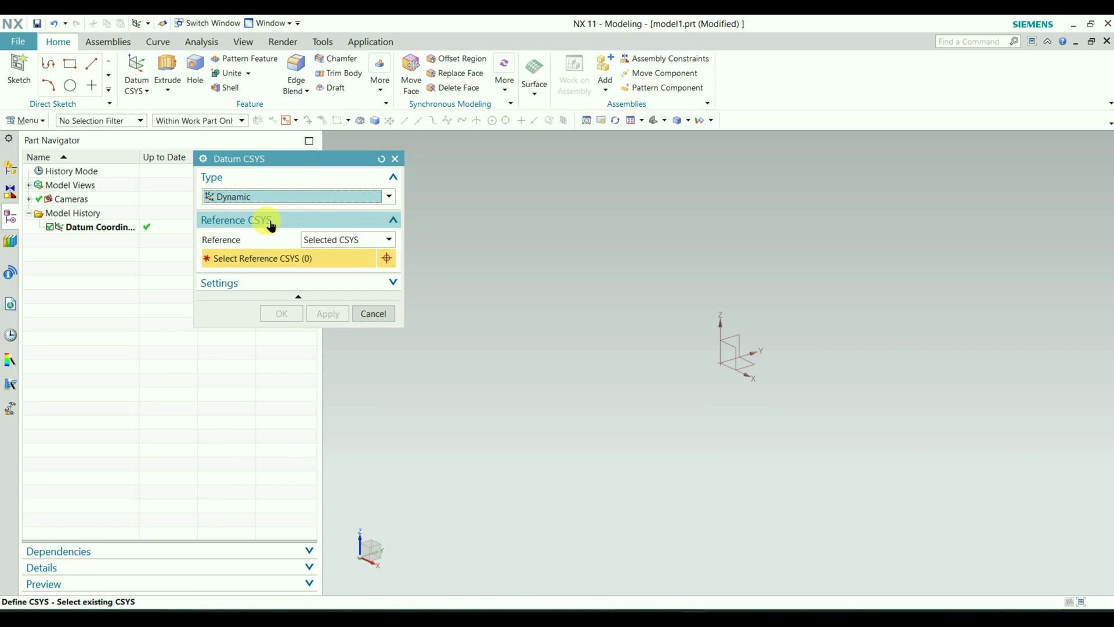
pyautogui.click(380, 241)
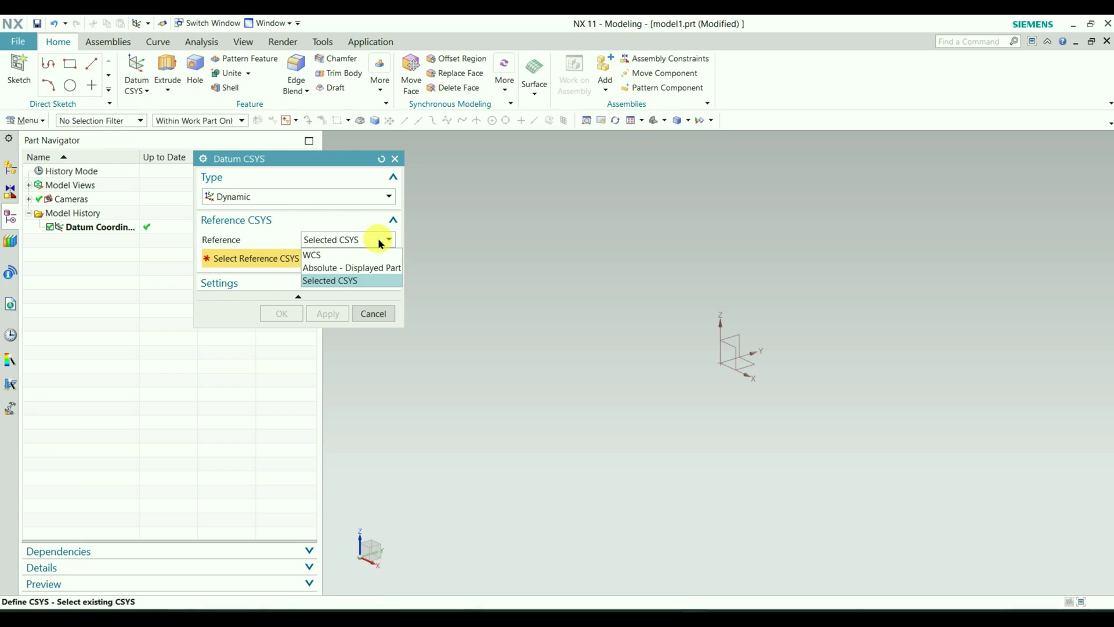
pyautogui.click(356, 267)
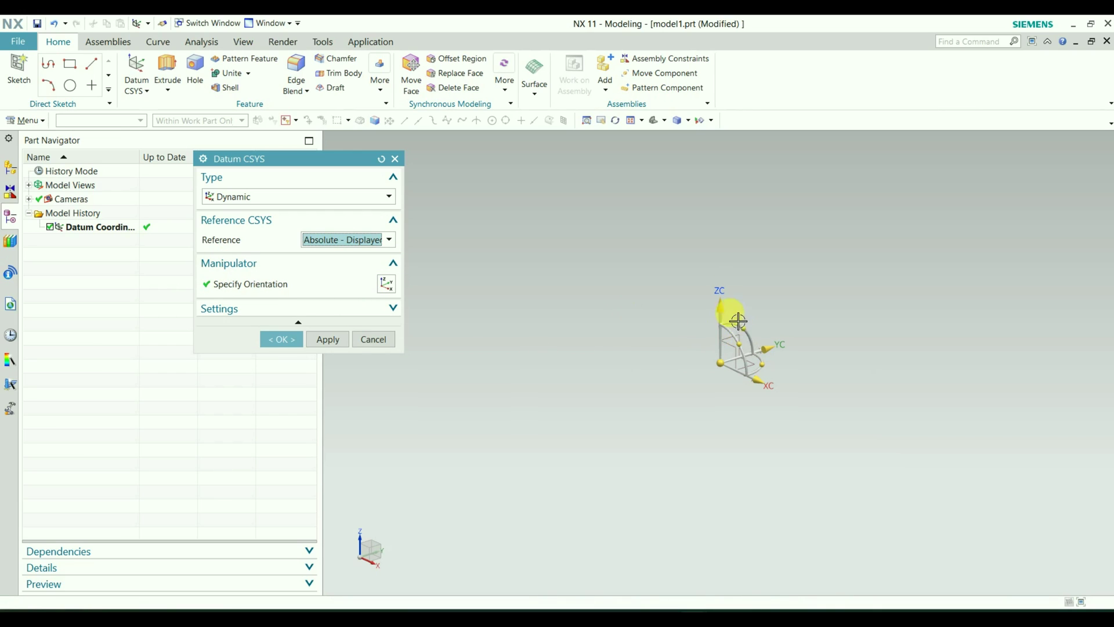
# - Rotate the new CSYS about its axes, move it to X 100, and confirm it
pyautogui.moveTo(728, 313); pyautogui.dragTo(688, 238)
pyautogui.click(721, 288)
pyautogui.moveTo(750, 283); pyautogui.dragTo(765, 333)
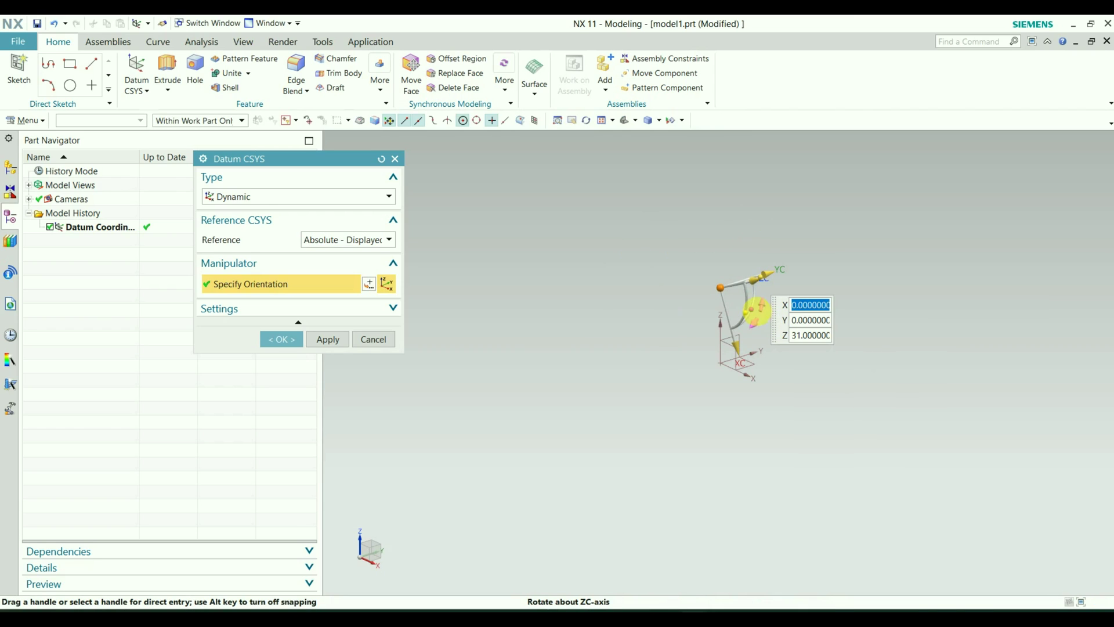
pyautogui.moveTo(761, 258); pyautogui.dragTo(664, 403)
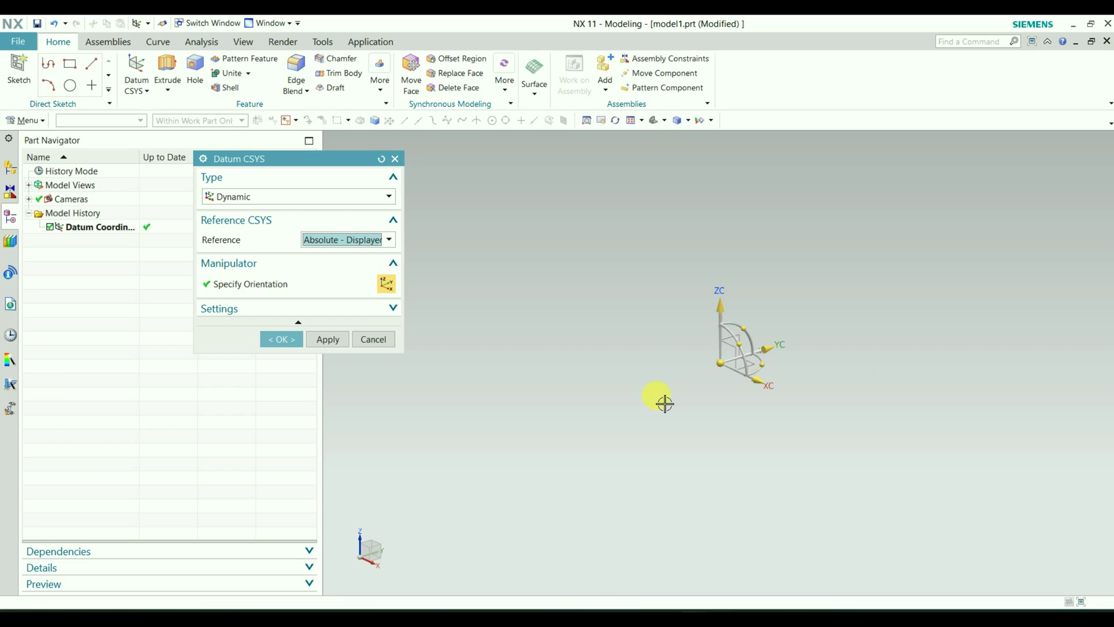
pyautogui.moveTo(742, 325); pyautogui.dragTo(717, 329)
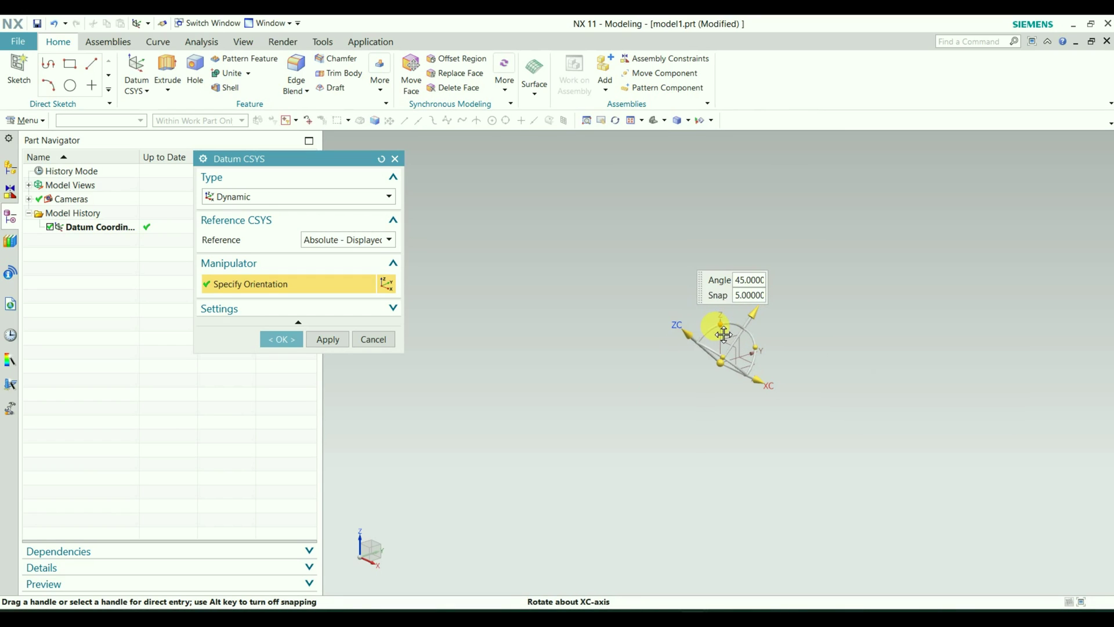
pyautogui.click(721, 362)
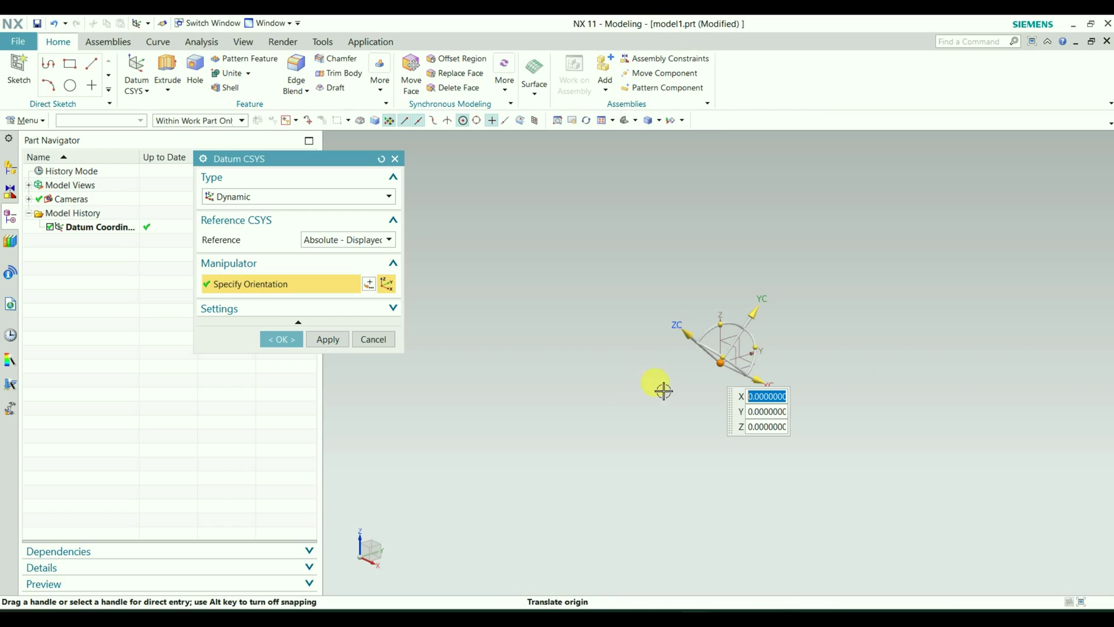
pyautogui.moveTo(757, 380); pyautogui.dragTo(918, 485)
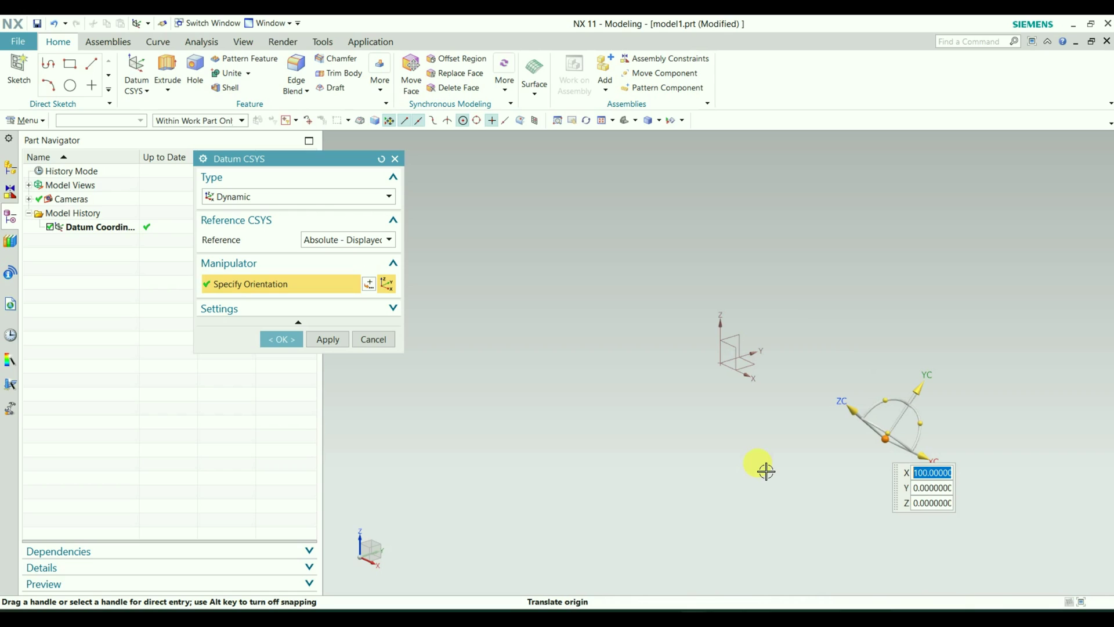
pyautogui.click(281, 339)
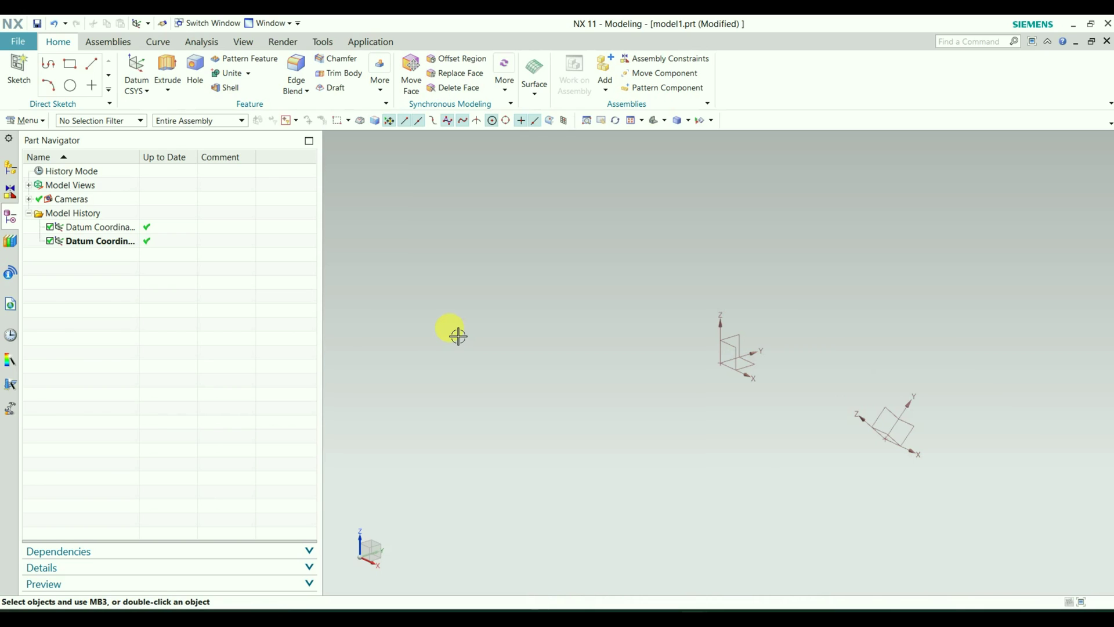
pyautogui.click(138, 90)
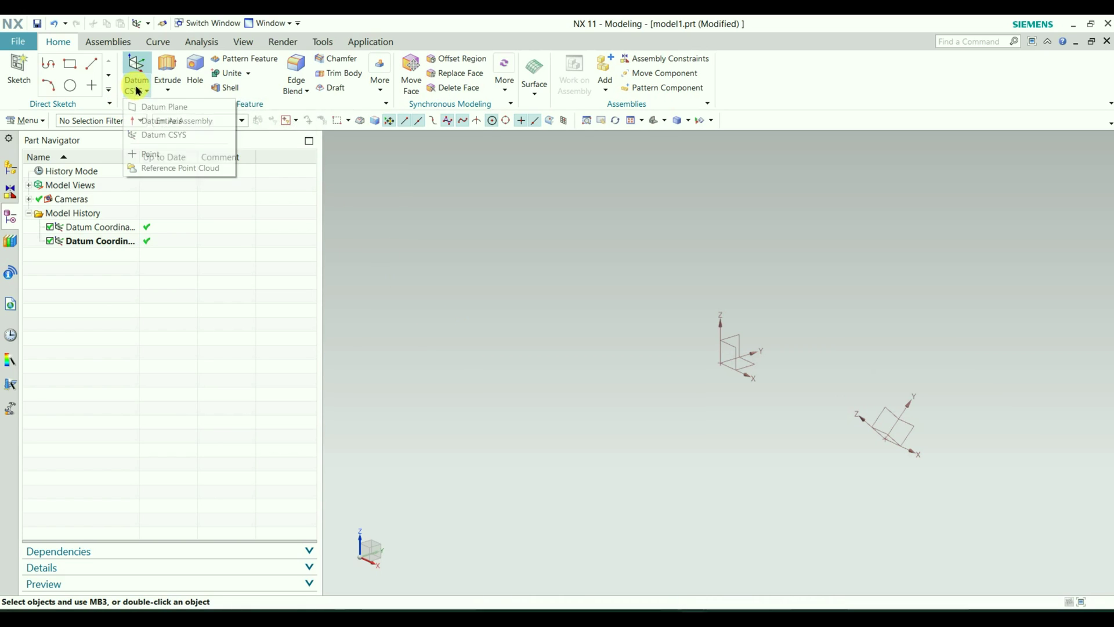
pyautogui.click(170, 134)
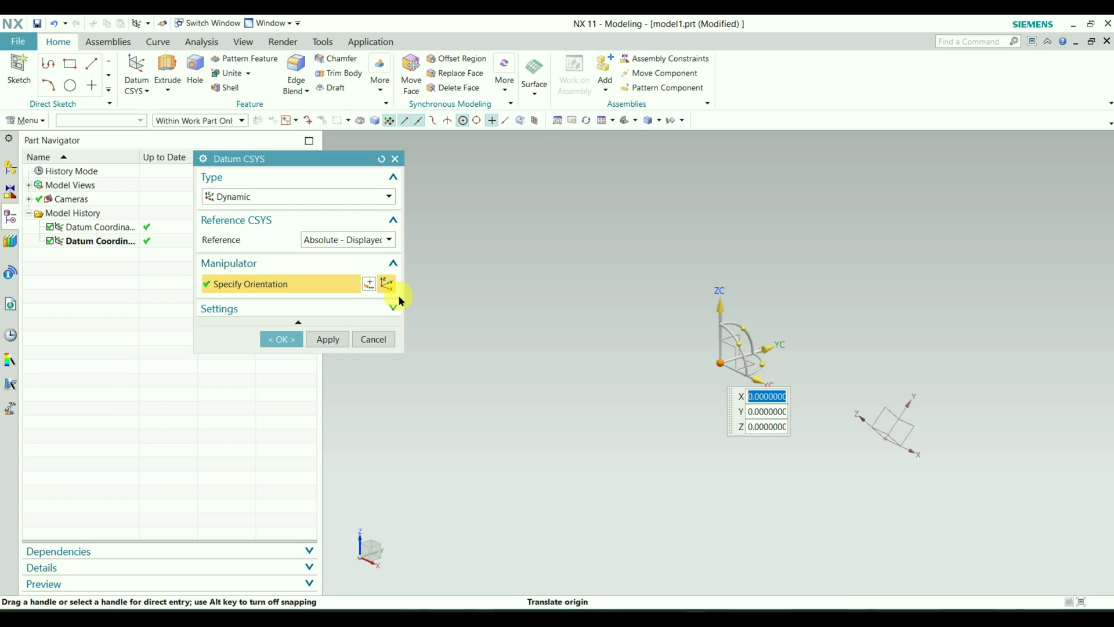
pyautogui.click(380, 241)
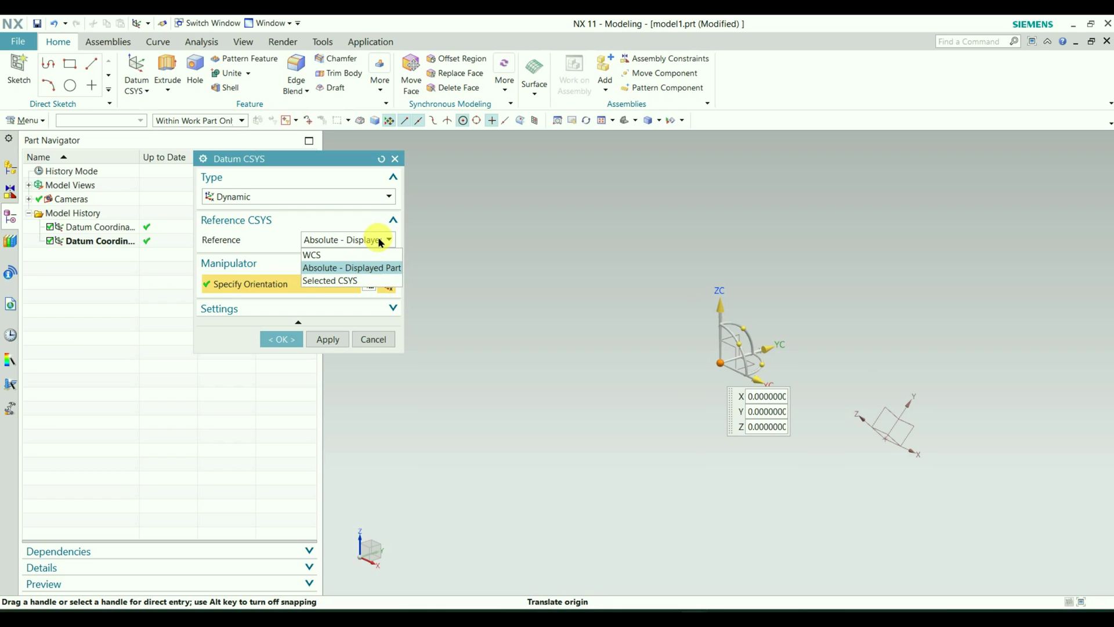
pyautogui.click(366, 270)
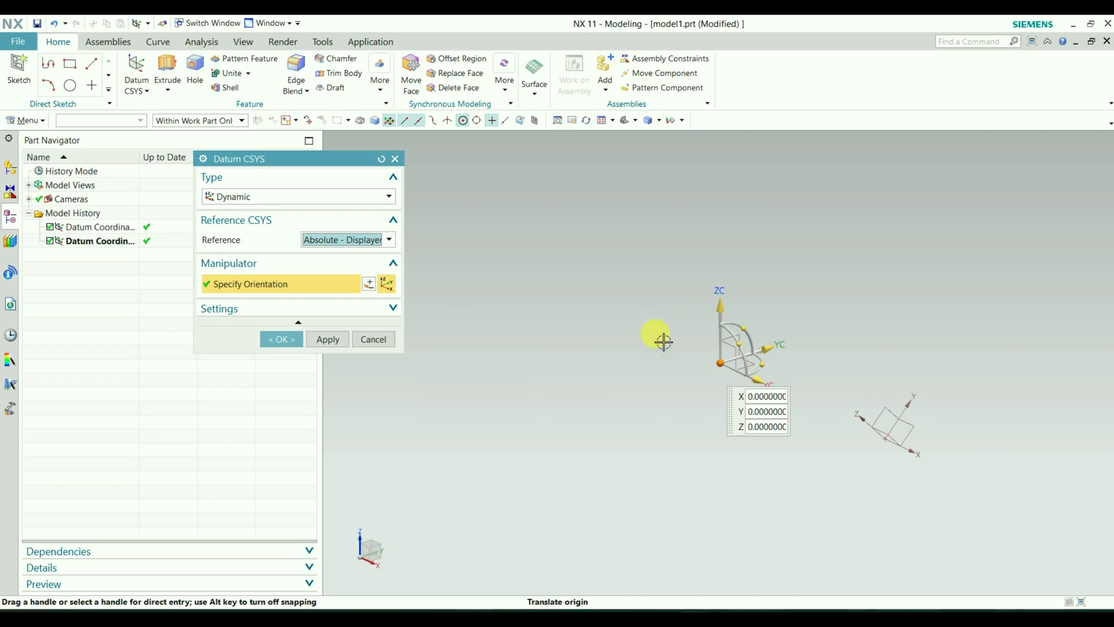
pyautogui.click(377, 240)
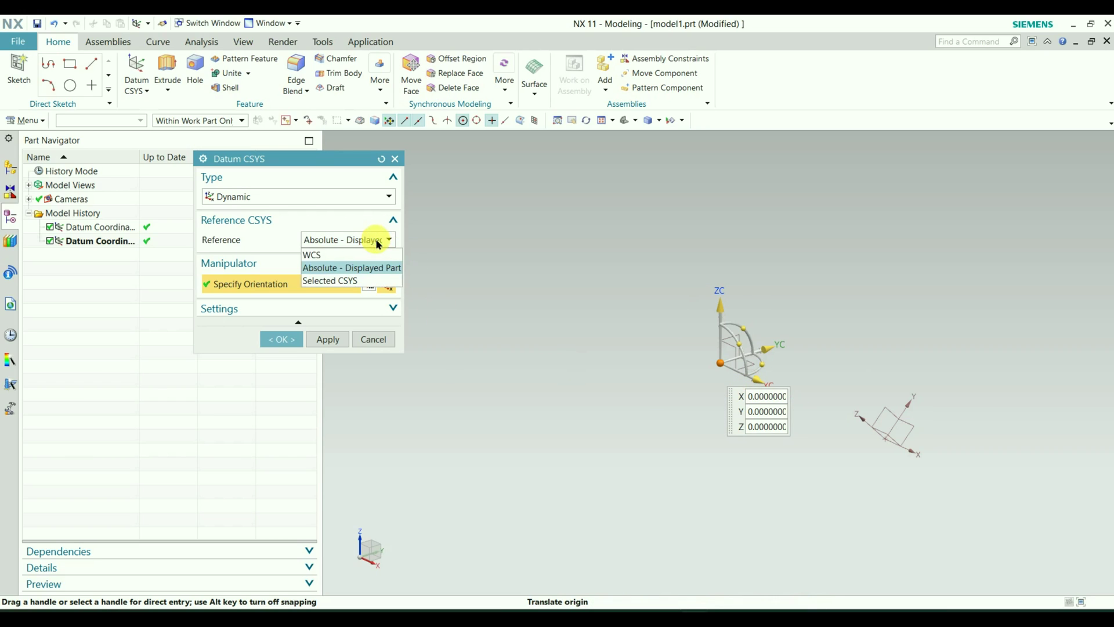
pyautogui.click(360, 257)
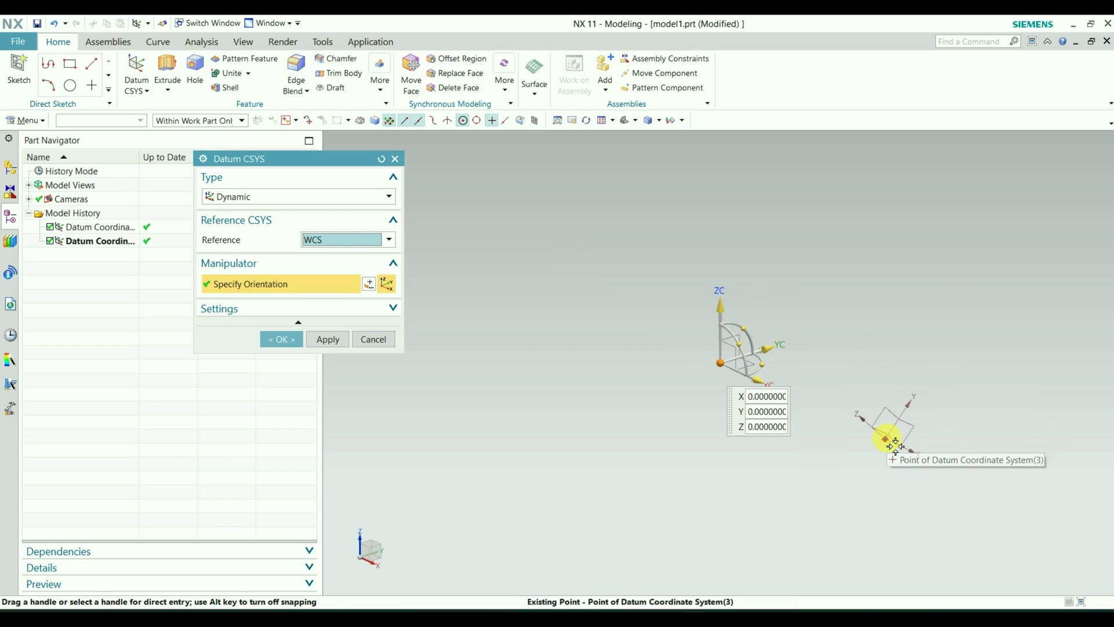
pyautogui.click(380, 340)
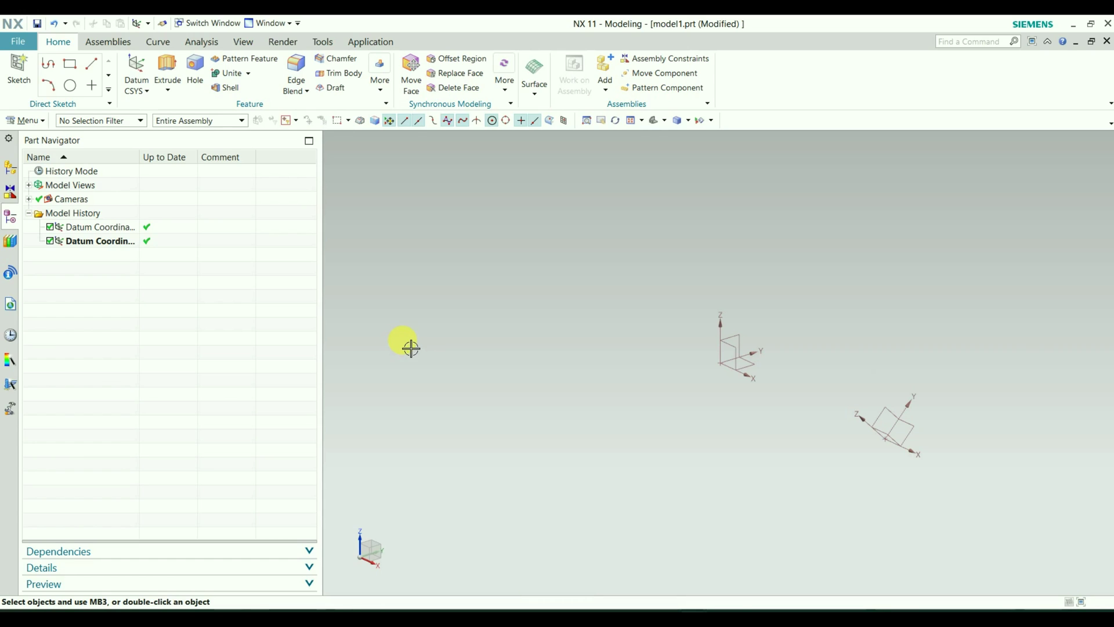
# - Set the WCS to Datum Coordinate System (3) from the Part Navigator
pyautogui.click(81, 243)
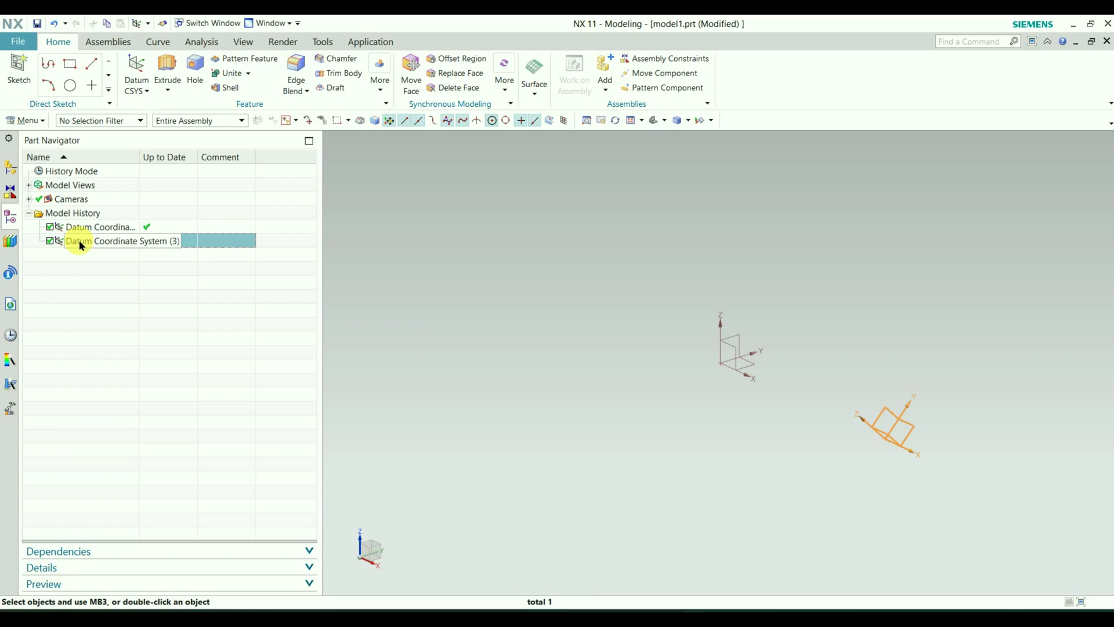
pyautogui.click(87, 228)
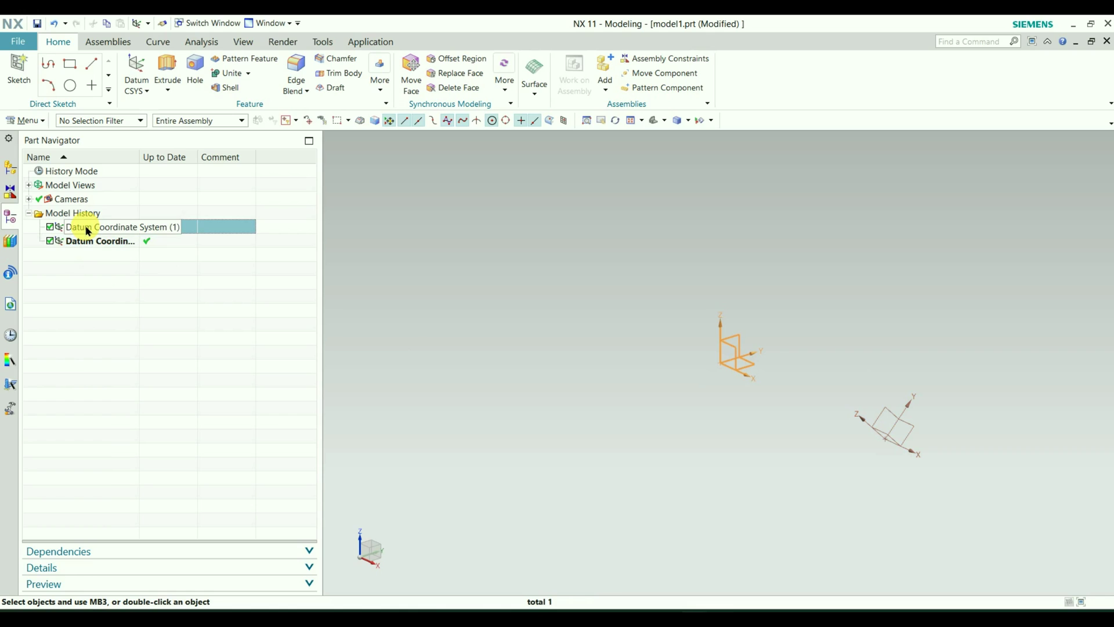
pyautogui.click(92, 242)
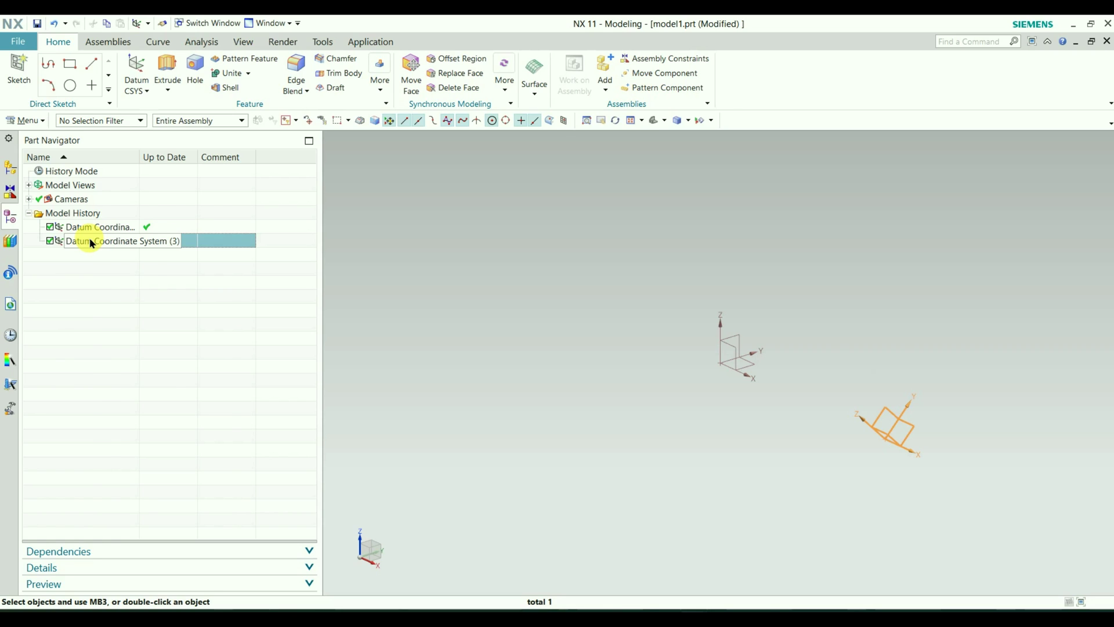
pyautogui.rightClick(92, 243)
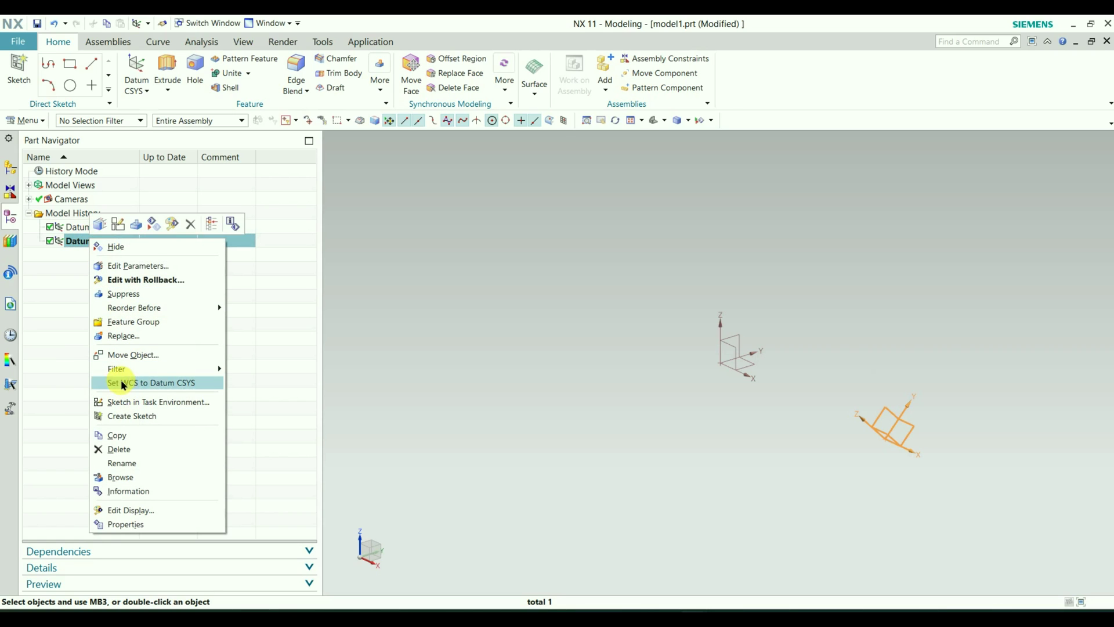
pyautogui.click(147, 384)
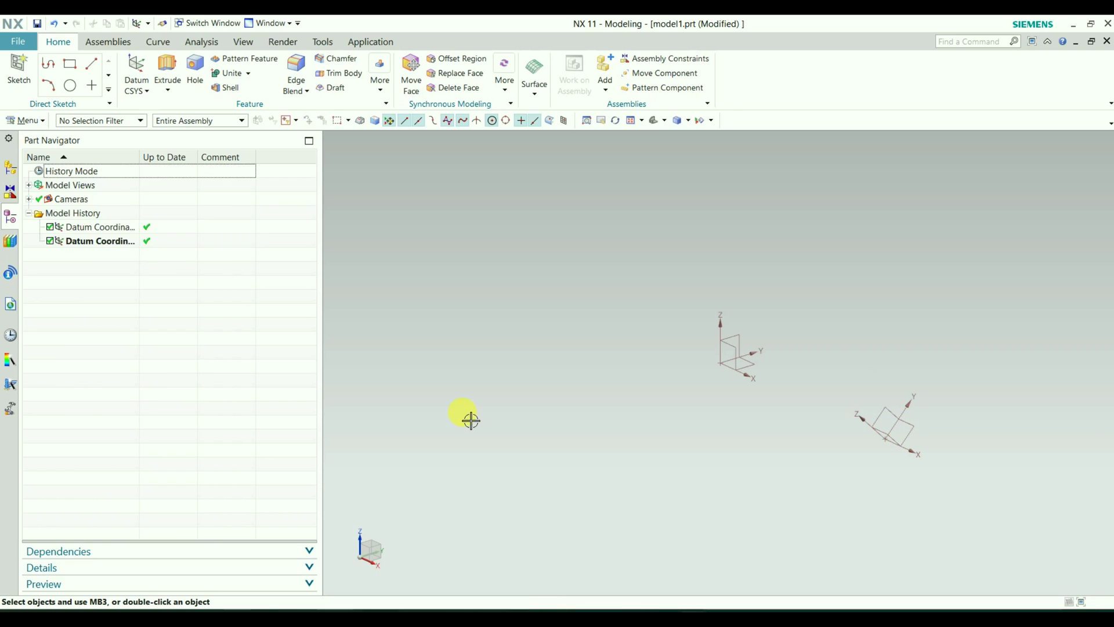
# - Add a Dynamic datum CSYS referenced to the WCS, shifted to Y and Z 60.811183
pyautogui.click(137, 91)
pyautogui.click(152, 136)
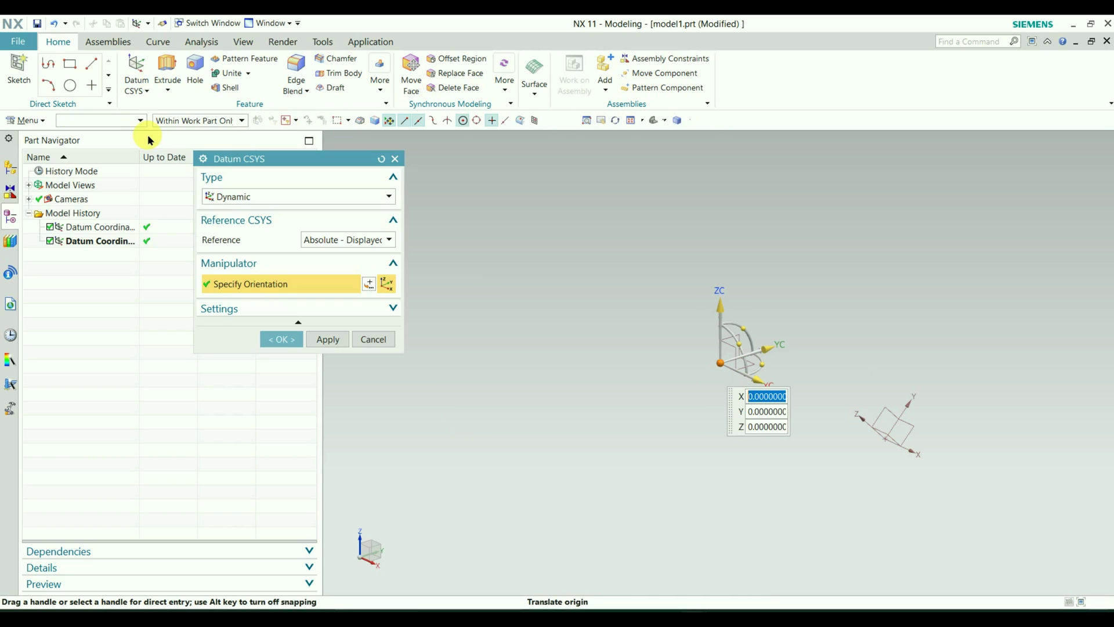
pyautogui.click(357, 240)
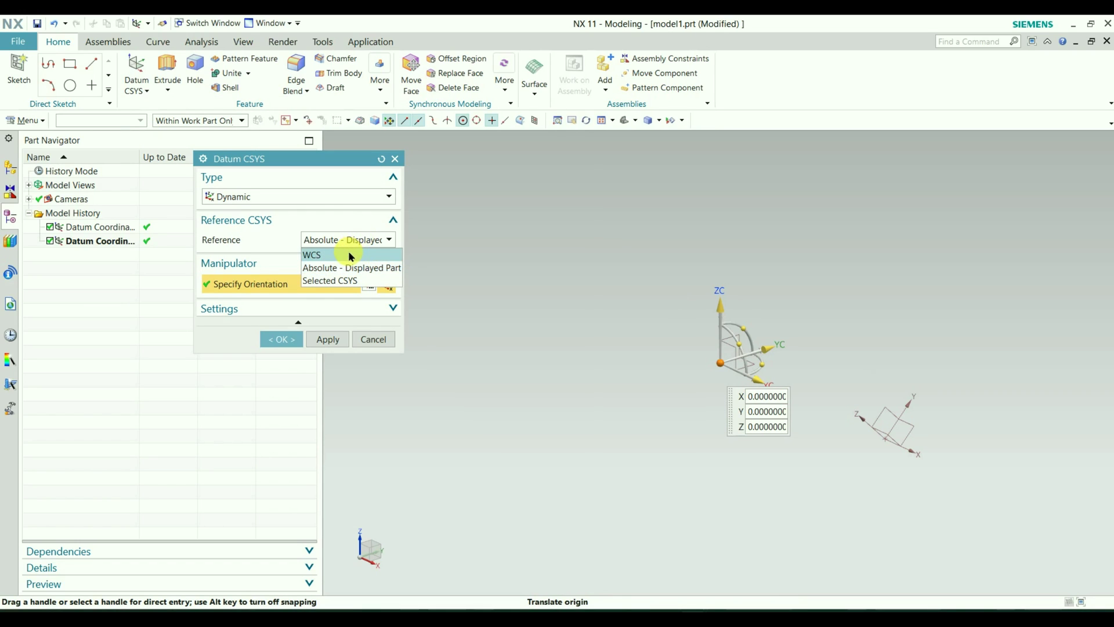
pyautogui.click(351, 256)
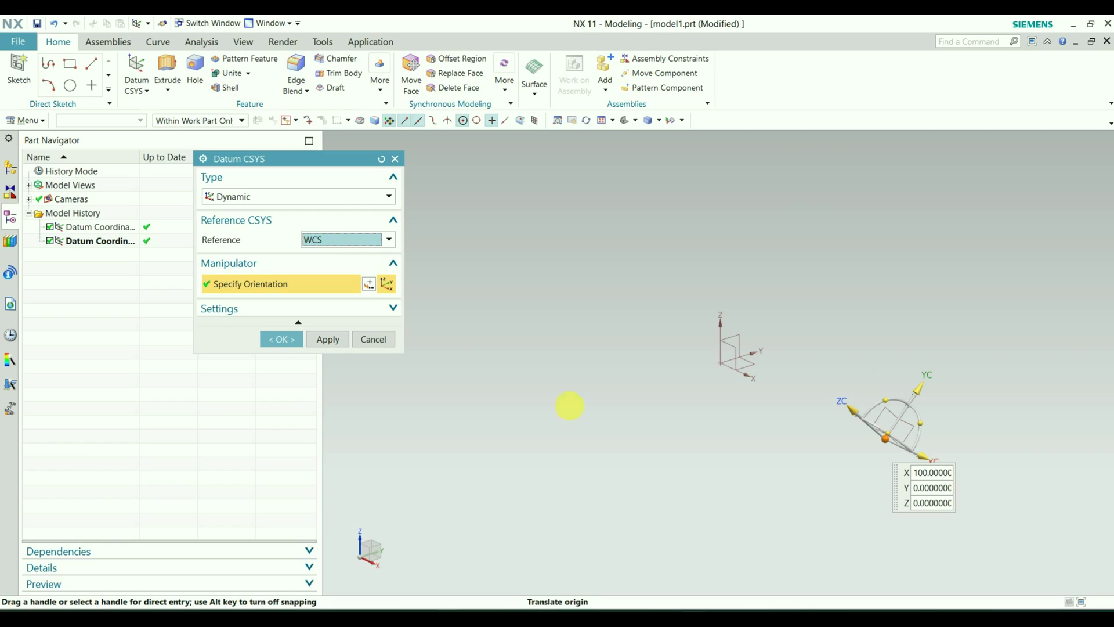
pyautogui.moveTo(953, 356); pyautogui.dragTo(1027, 203)
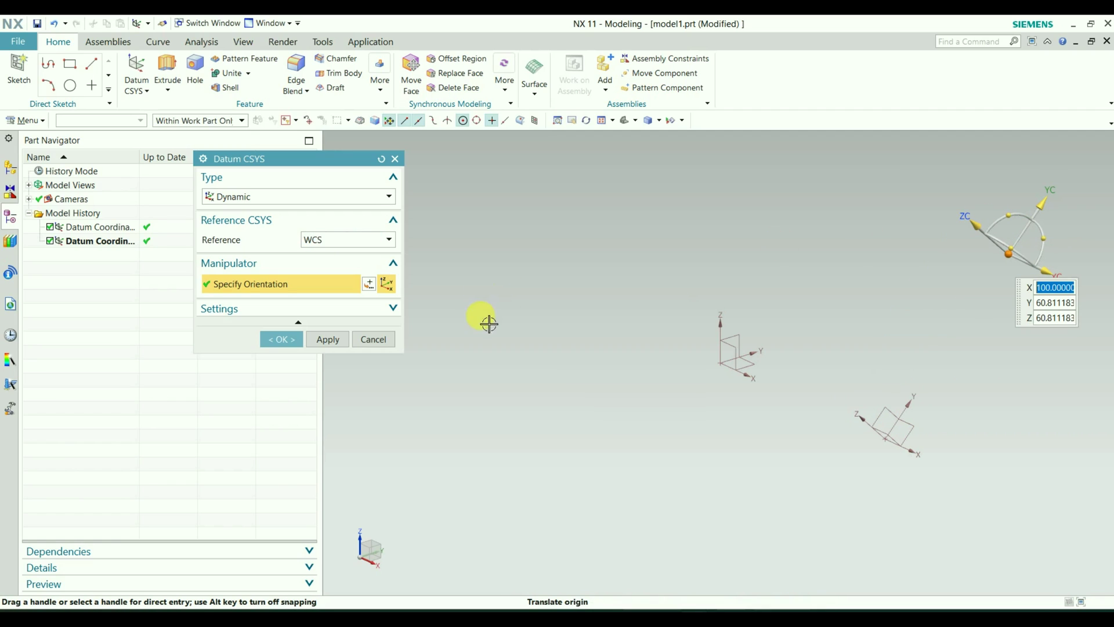
pyautogui.click(284, 340)
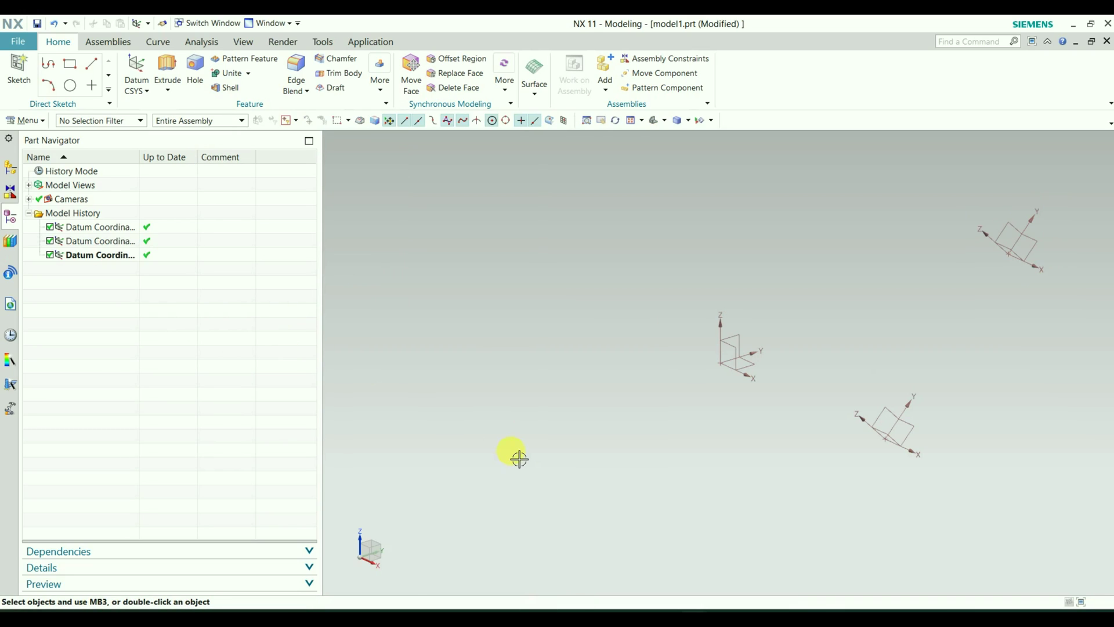
pyautogui.click(133, 89)
# - Create an Inferred datum CSYS from two planes of Datum Coordinate System (1)
pyautogui.click(160, 134)
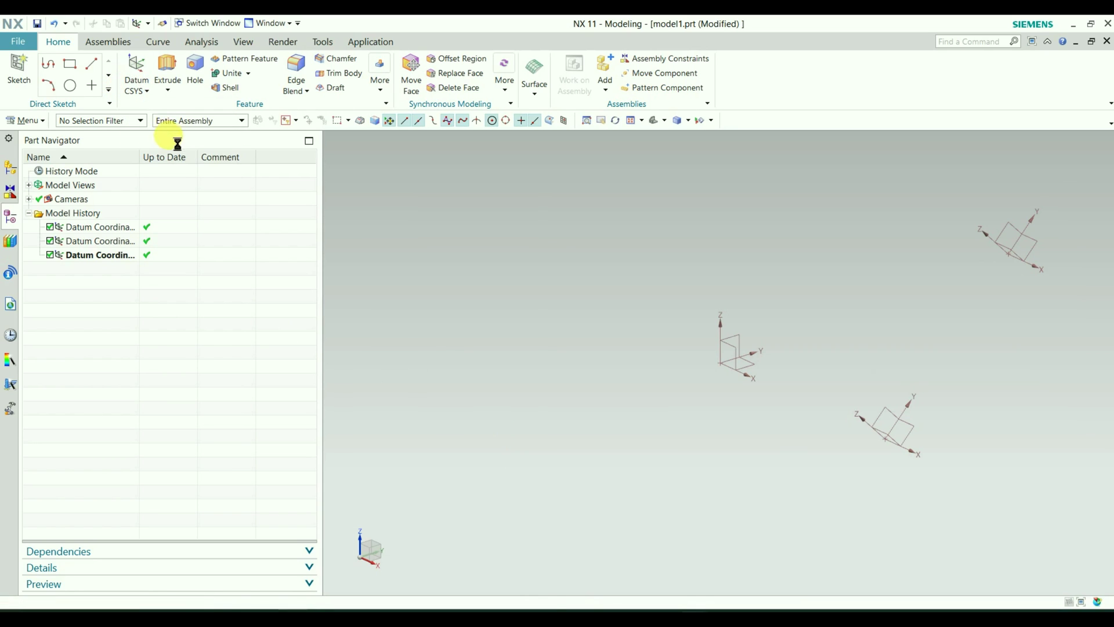
pyautogui.click(388, 196)
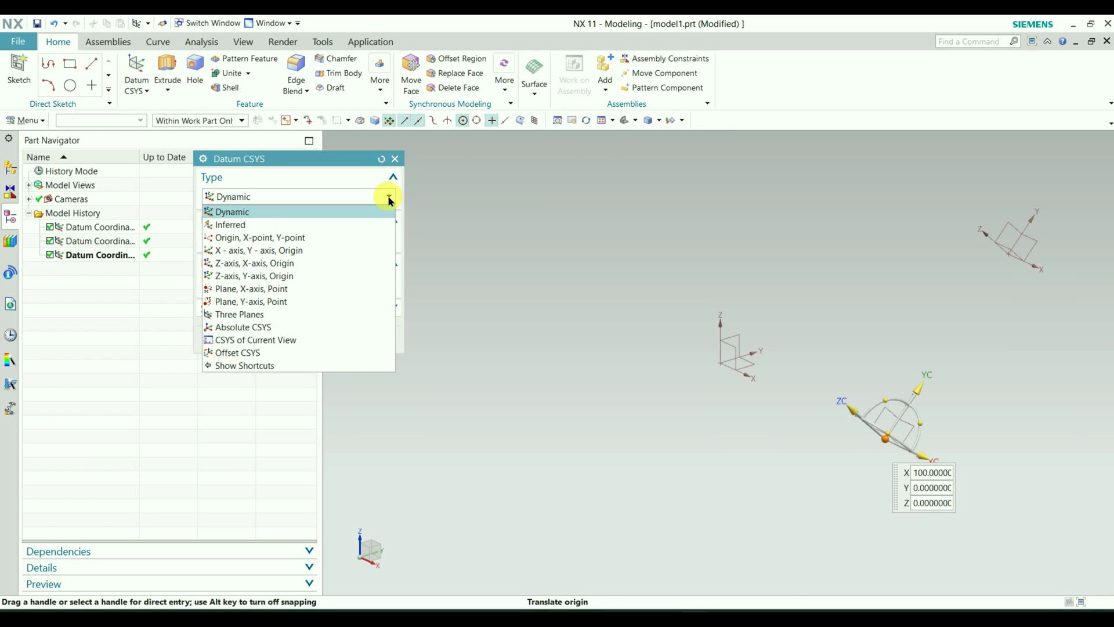
pyautogui.click(345, 225)
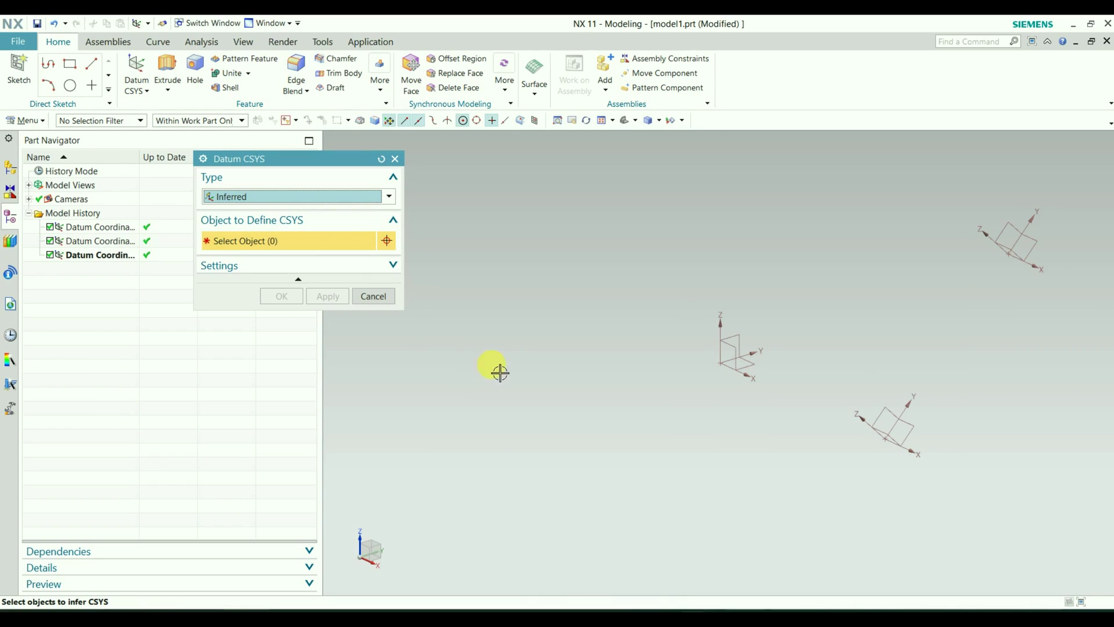
pyautogui.click(736, 343)
pyautogui.click(764, 371)
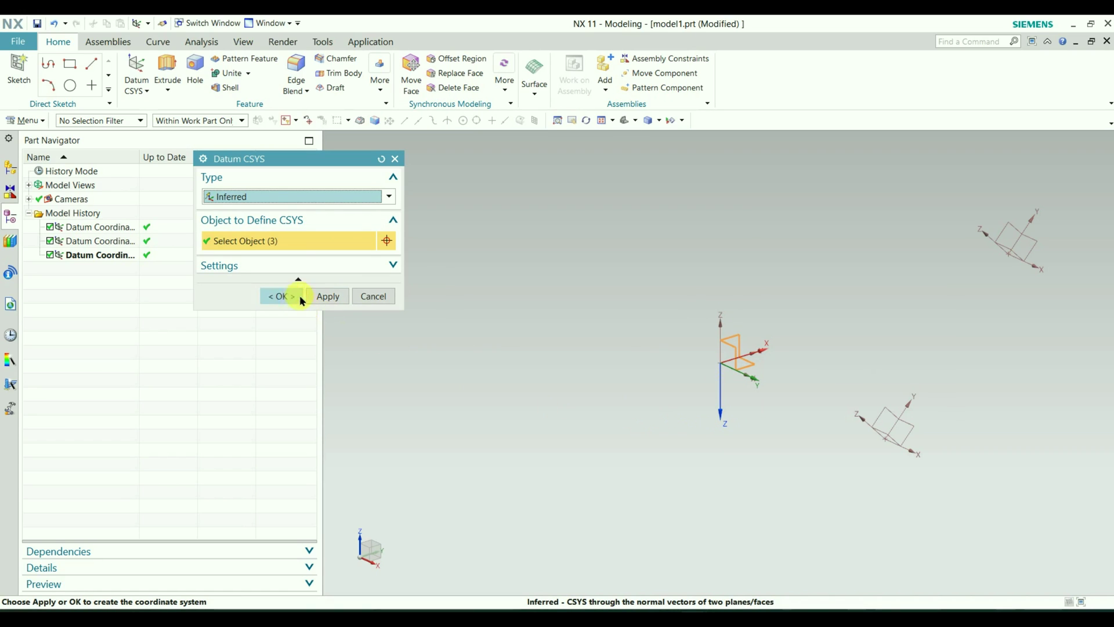
pyautogui.click(323, 296)
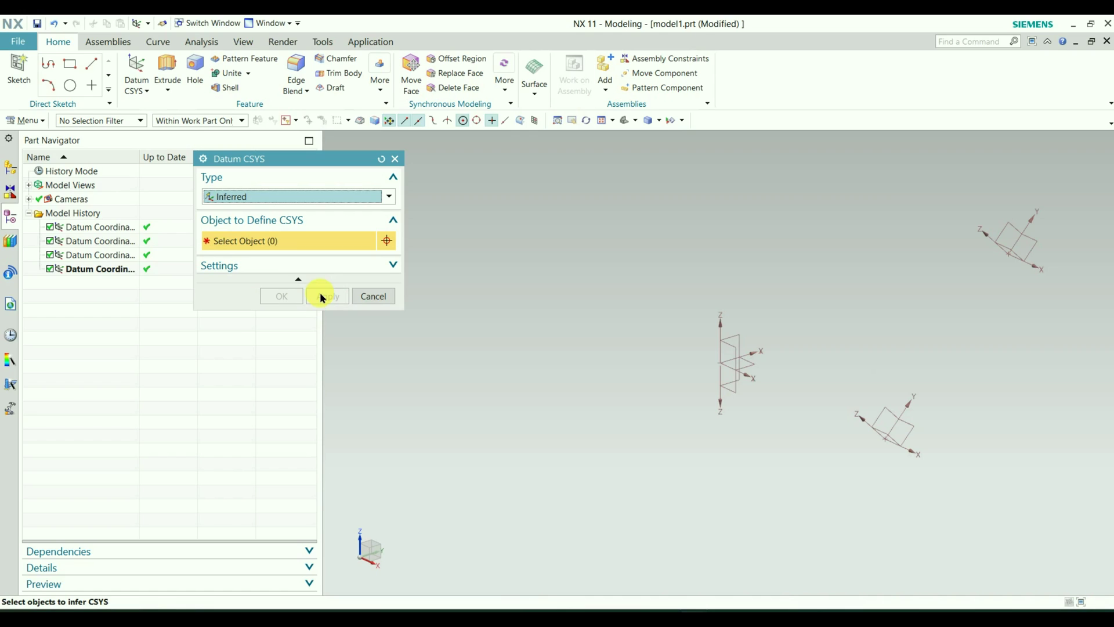
pyautogui.click(380, 299)
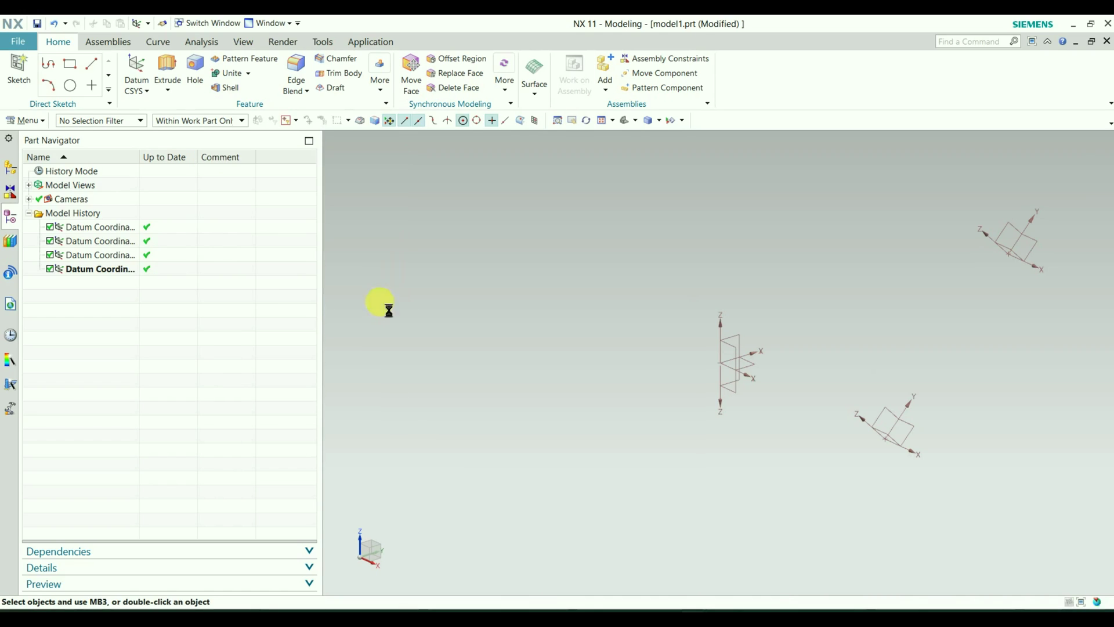
# - Insert a 100 mm cube Block anchored at the datum CSYS origin
pyautogui.click(23, 120)
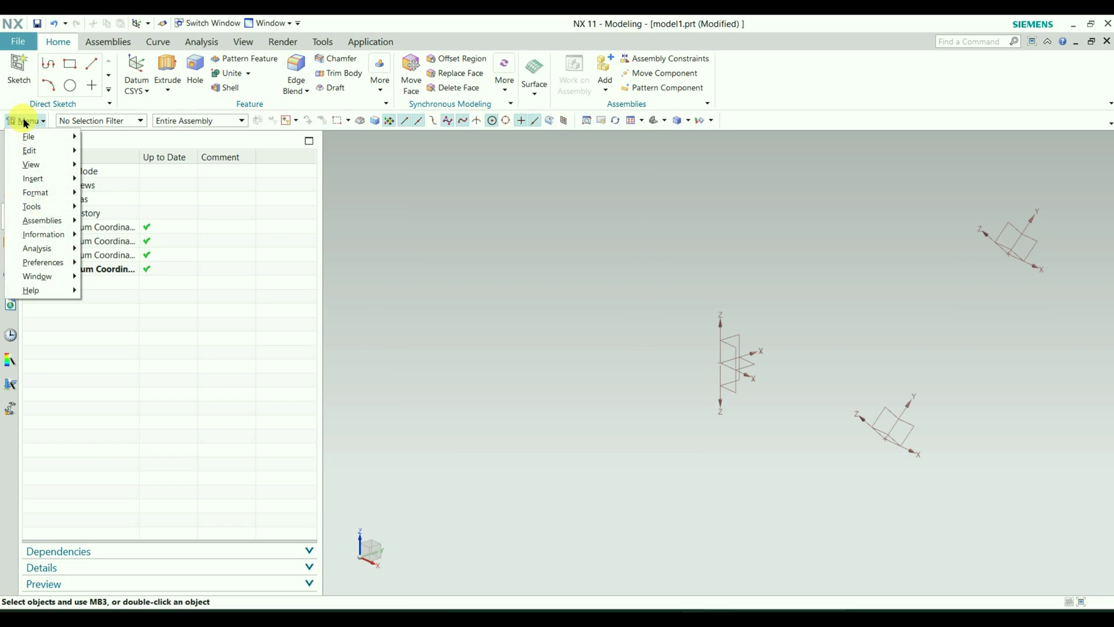
pyautogui.moveTo(32, 181)
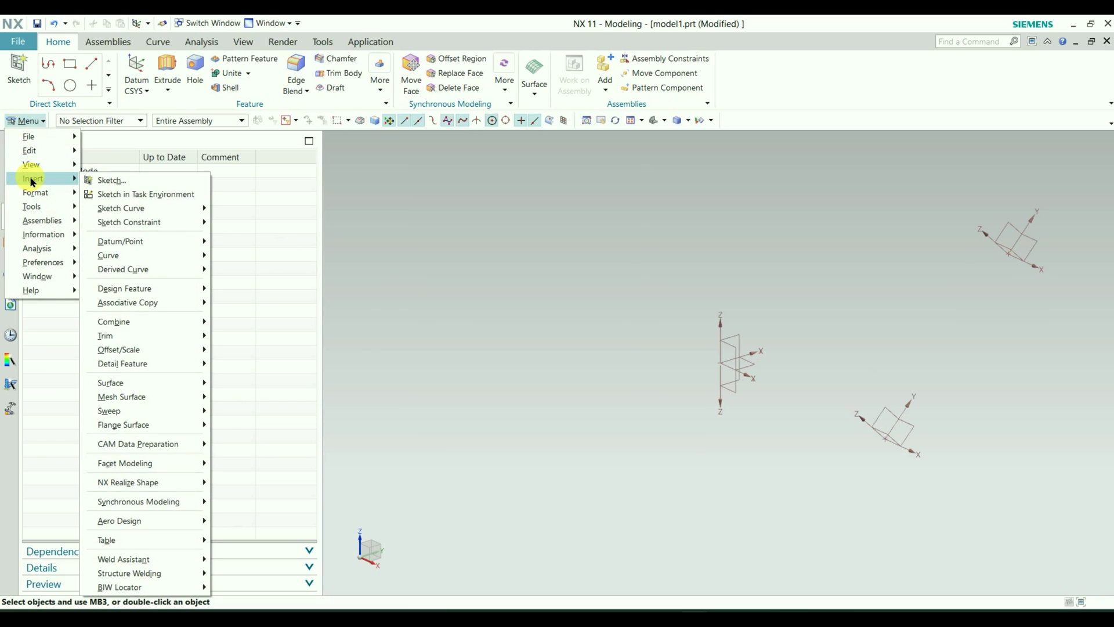
pyautogui.moveTo(164, 287)
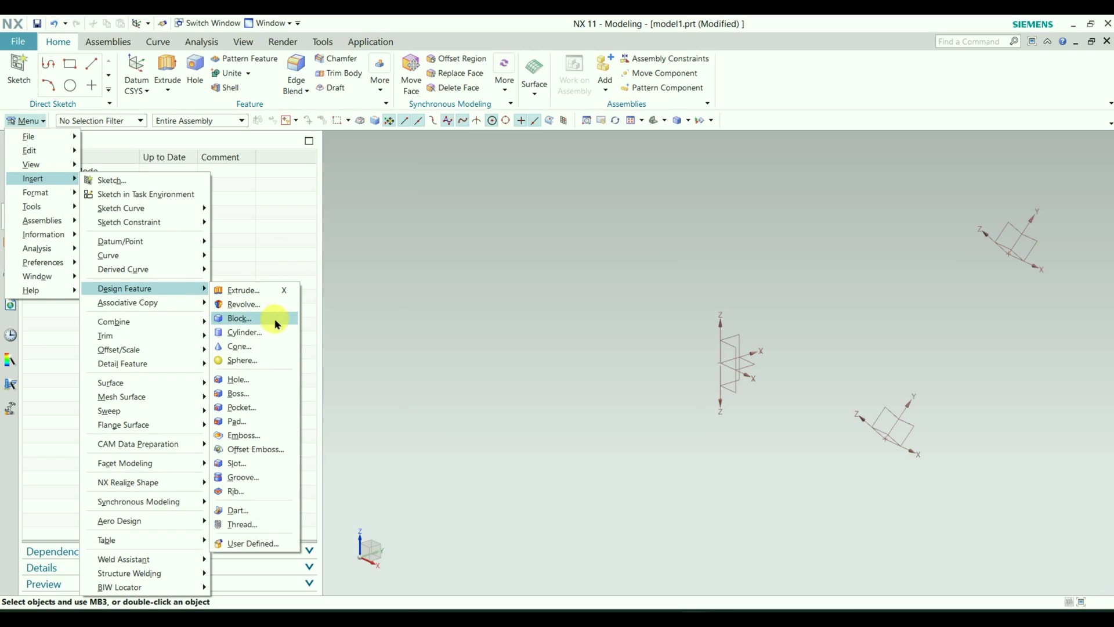
pyautogui.click(256, 322)
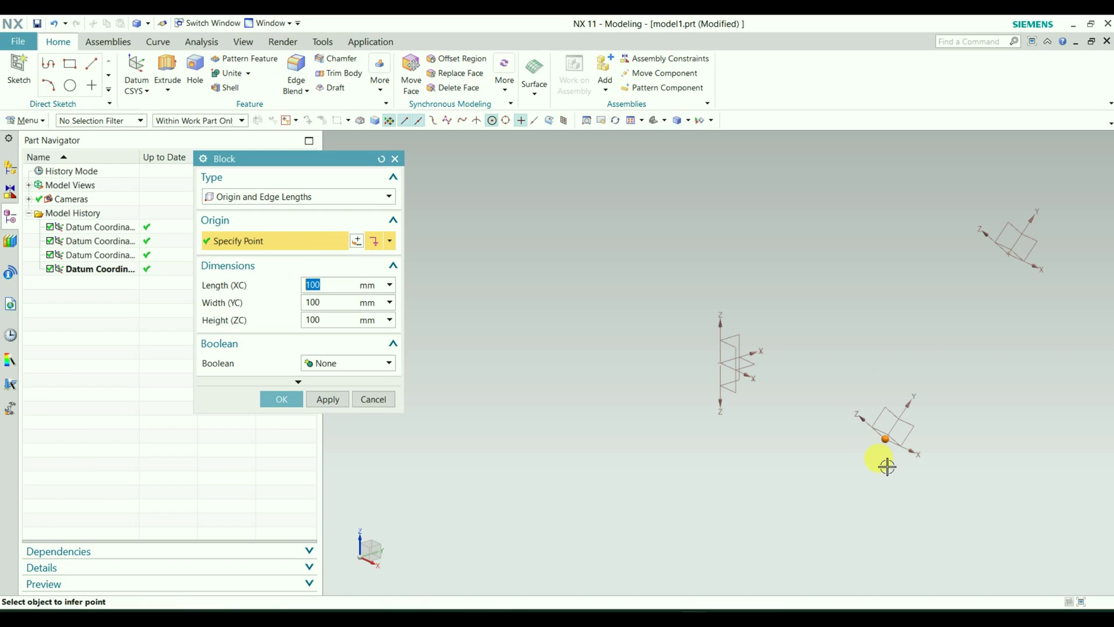
pyautogui.click(275, 399)
pyautogui.moveTo(485, 367); pyautogui.dragTo(420, 331, button='middle')
# - Create an Inferred datum CSYS at a block corner from its edges and endpoint
pyautogui.click(138, 74)
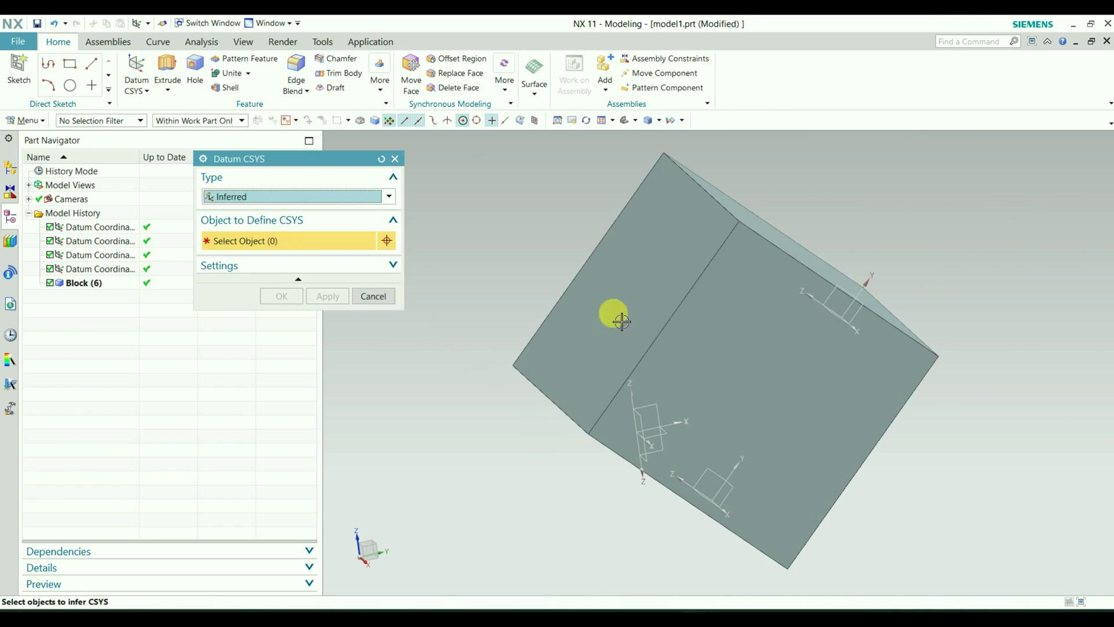
pyautogui.click(729, 255)
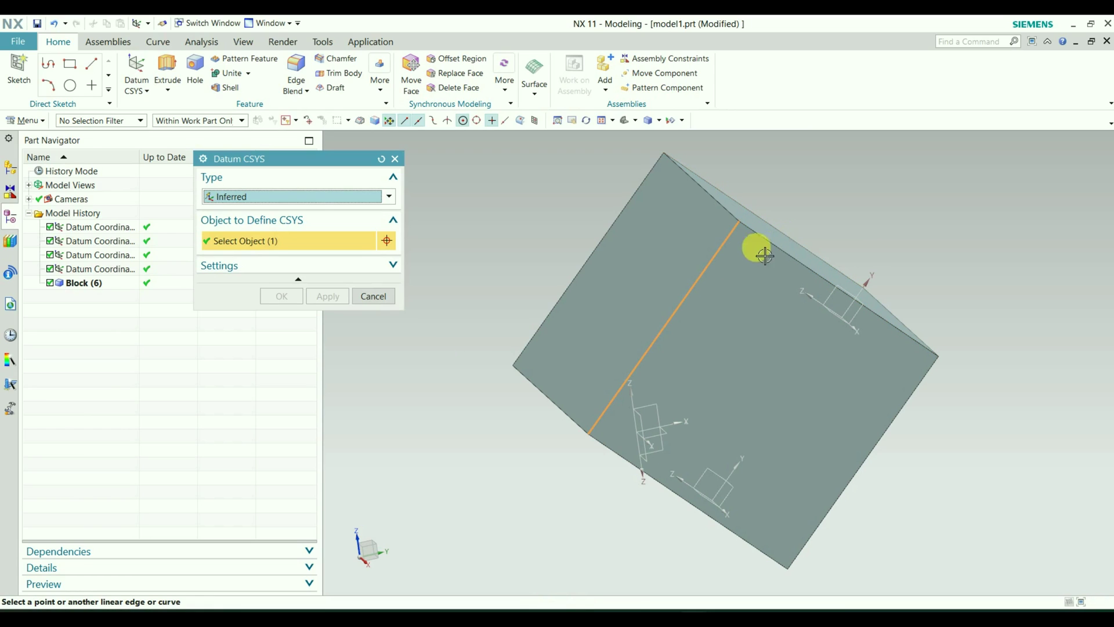
pyautogui.click(751, 233)
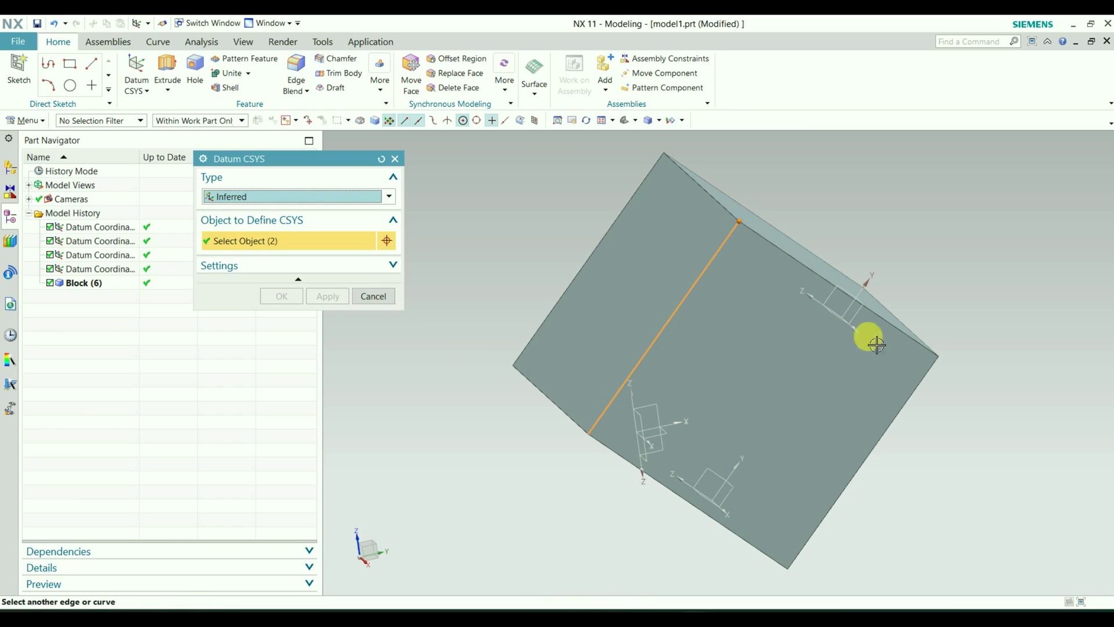
pyautogui.click(946, 365)
pyautogui.click(786, 252)
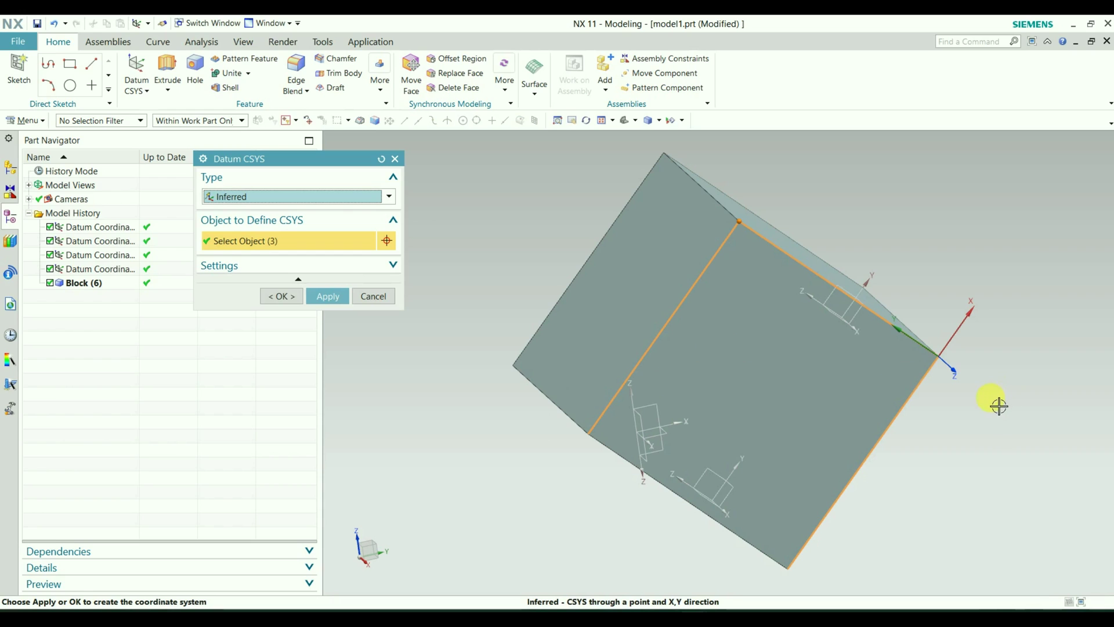
pyautogui.keyDown('shift'); pyautogui.moveTo(977, 403); pyautogui.dragTo(952, 390, button='middle'); pyautogui.keyUp('shift')
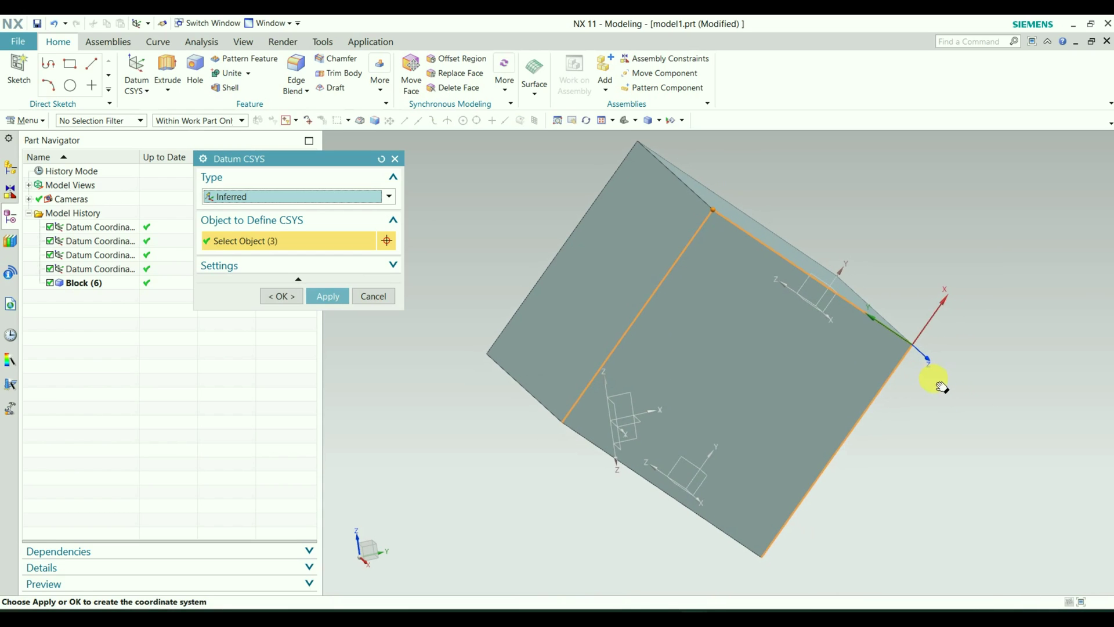
pyautogui.click(330, 296)
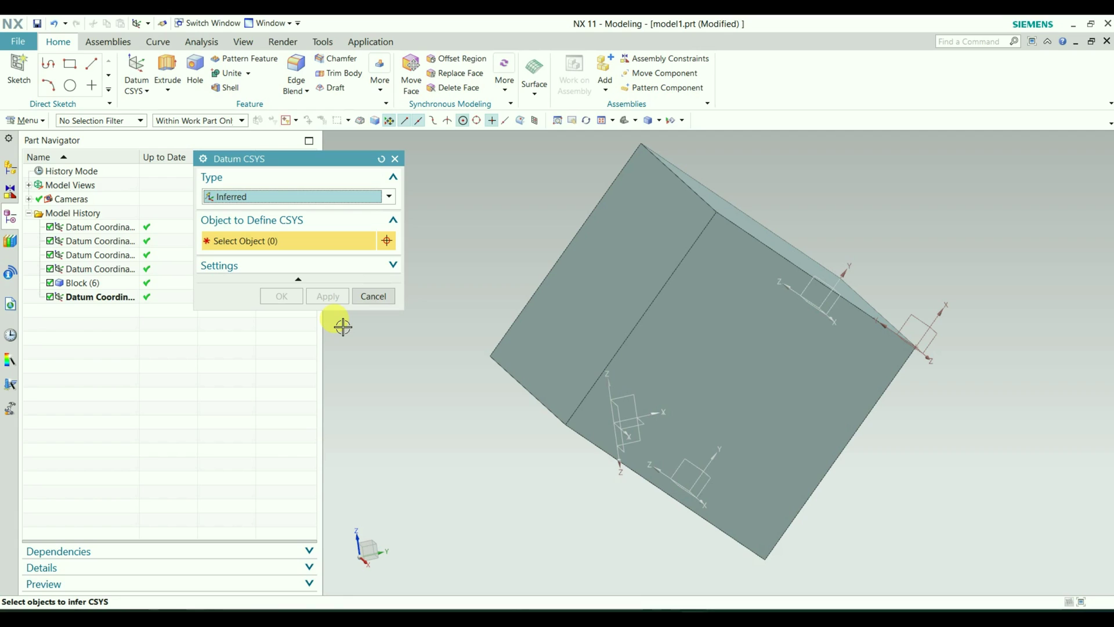
pyautogui.click(381, 297)
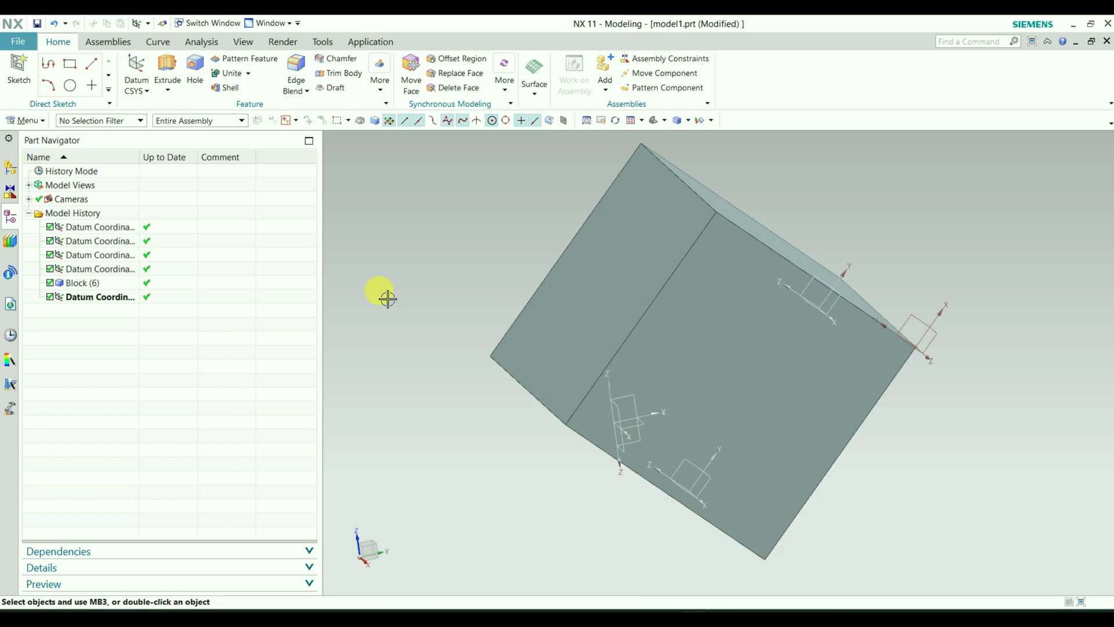
pyautogui.moveTo(405, 281); pyautogui.dragTo(422, 283, button='middle')
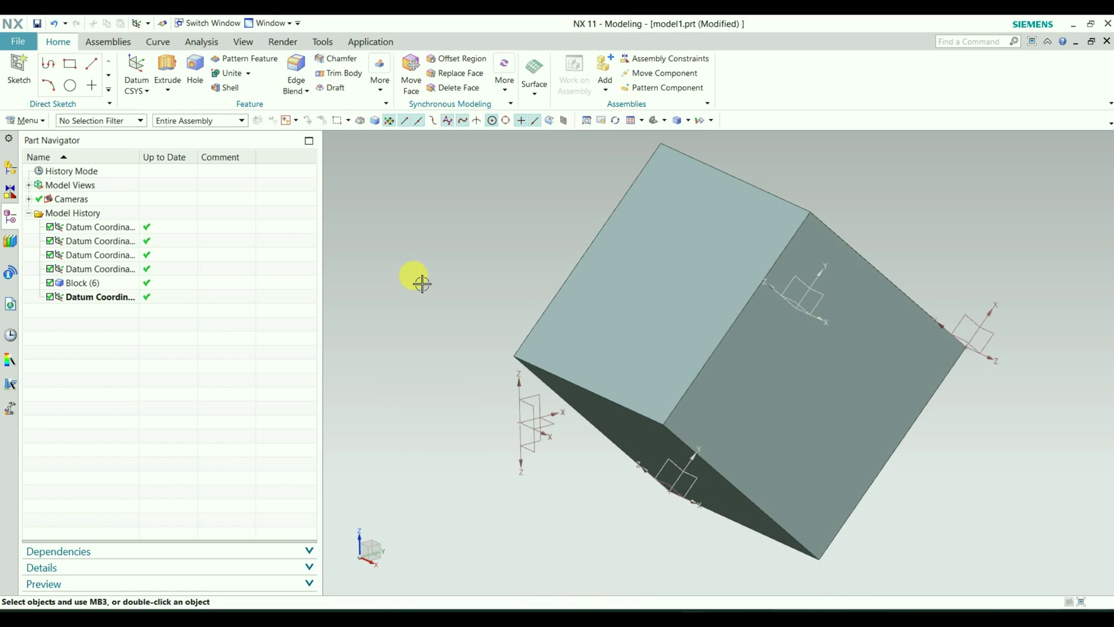
# - Create a Three Planes datum CSYS using three block faces for X, Y and Z
pyautogui.click(144, 91)
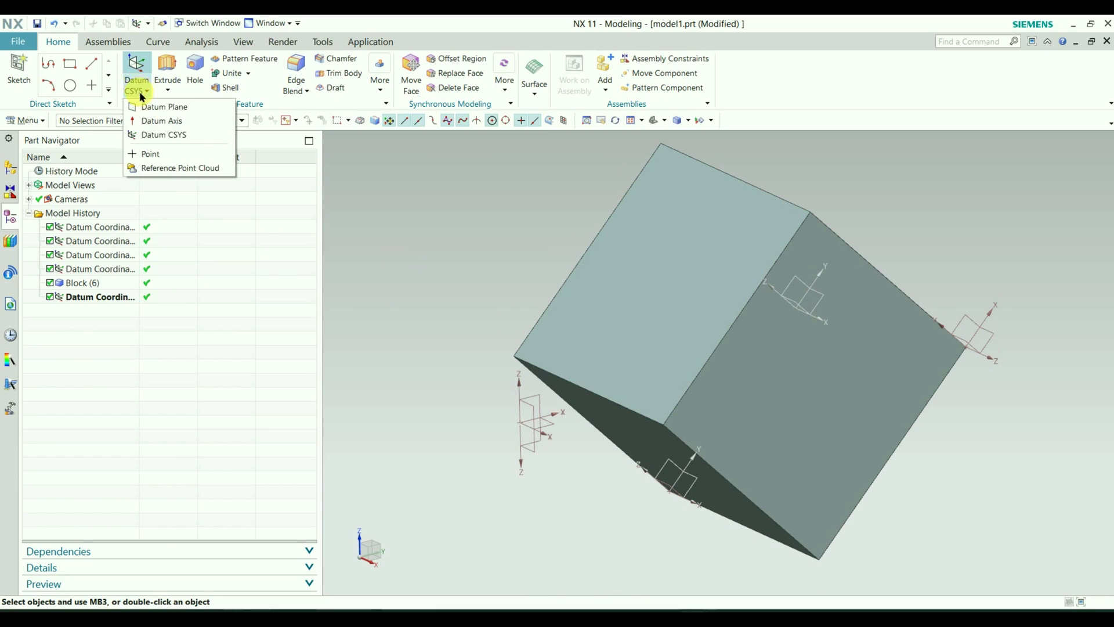
pyautogui.click(156, 135)
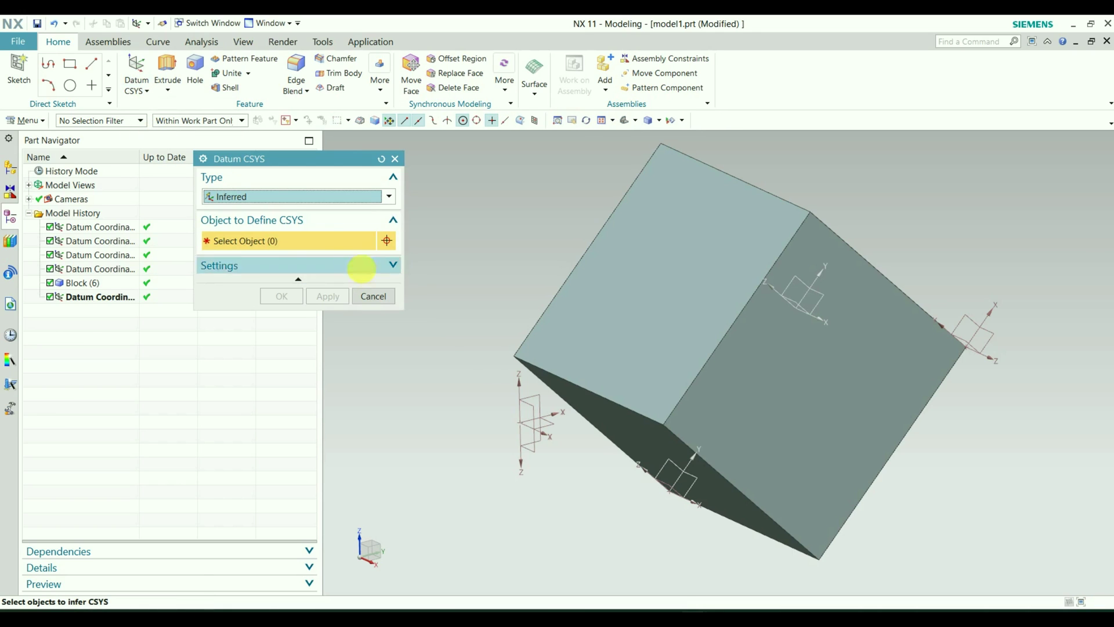
pyautogui.click(318, 197)
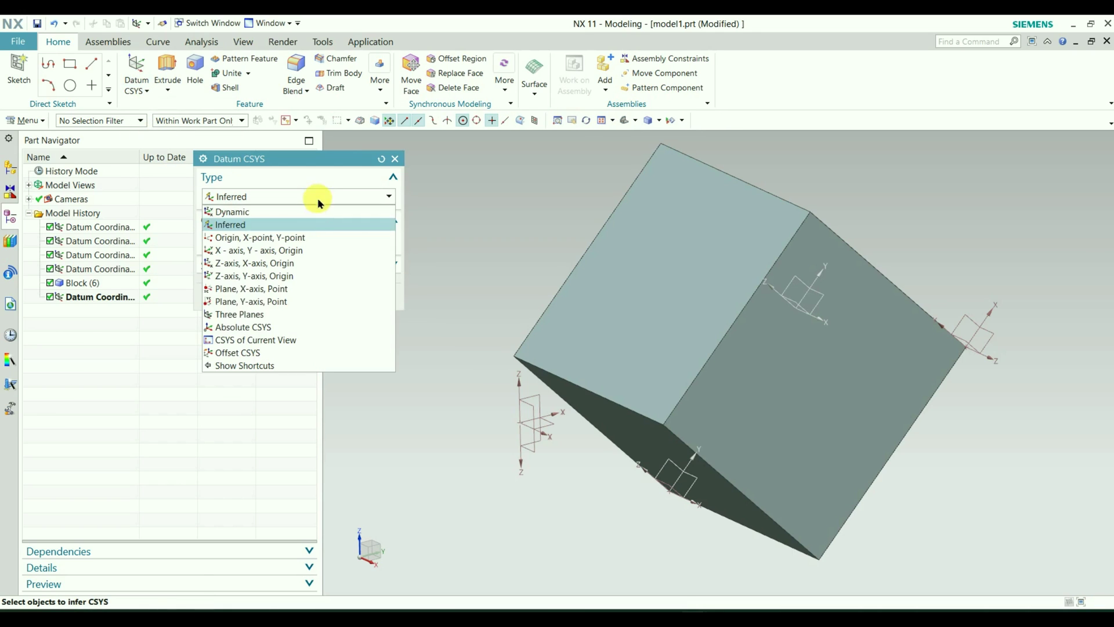
pyautogui.click(275, 318)
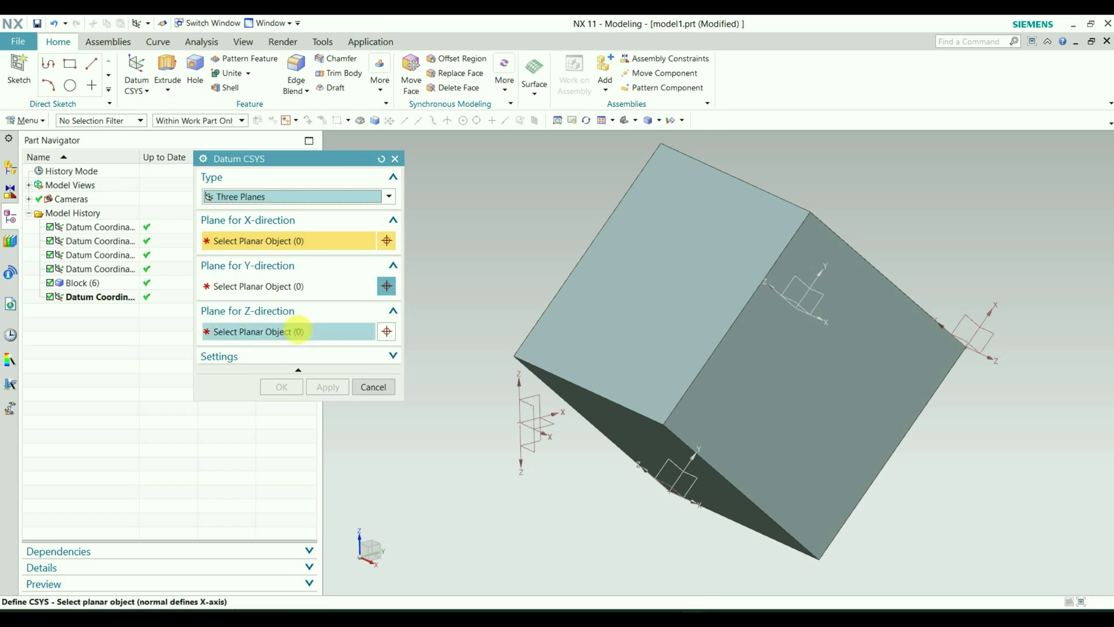
pyautogui.click(676, 262)
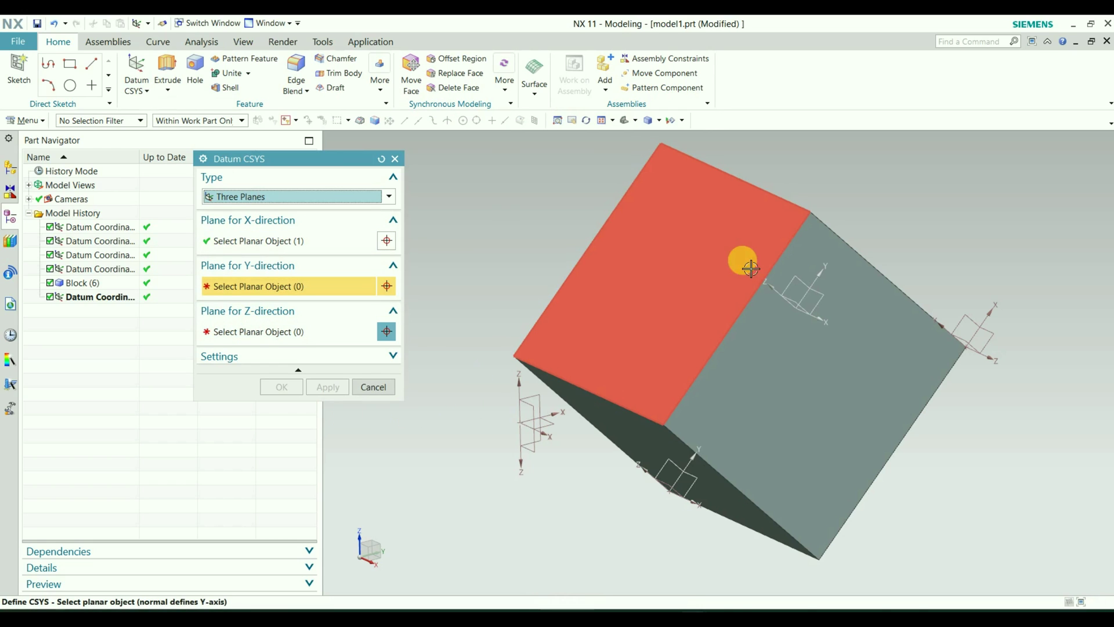
pyautogui.moveTo(851, 201); pyautogui.dragTo(815, 224, button='middle')
pyautogui.click(763, 277)
pyautogui.moveTo(763, 276); pyautogui.dragTo(754, 248, button='middle')
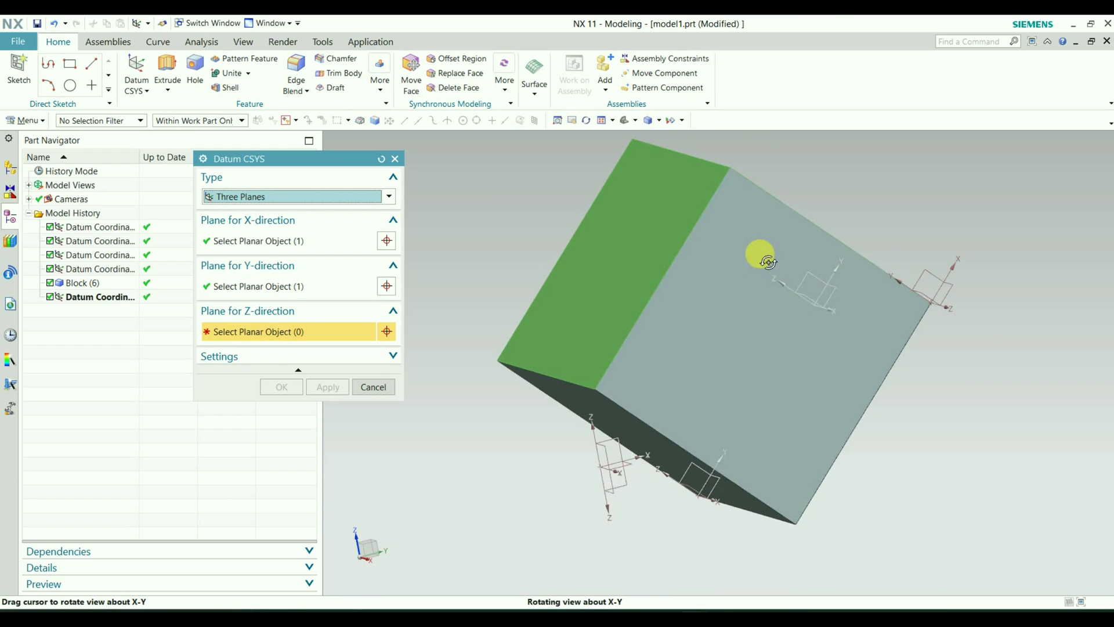
pyautogui.click(726, 249)
pyautogui.moveTo(775, 190); pyautogui.dragTo(763, 199, button='middle')
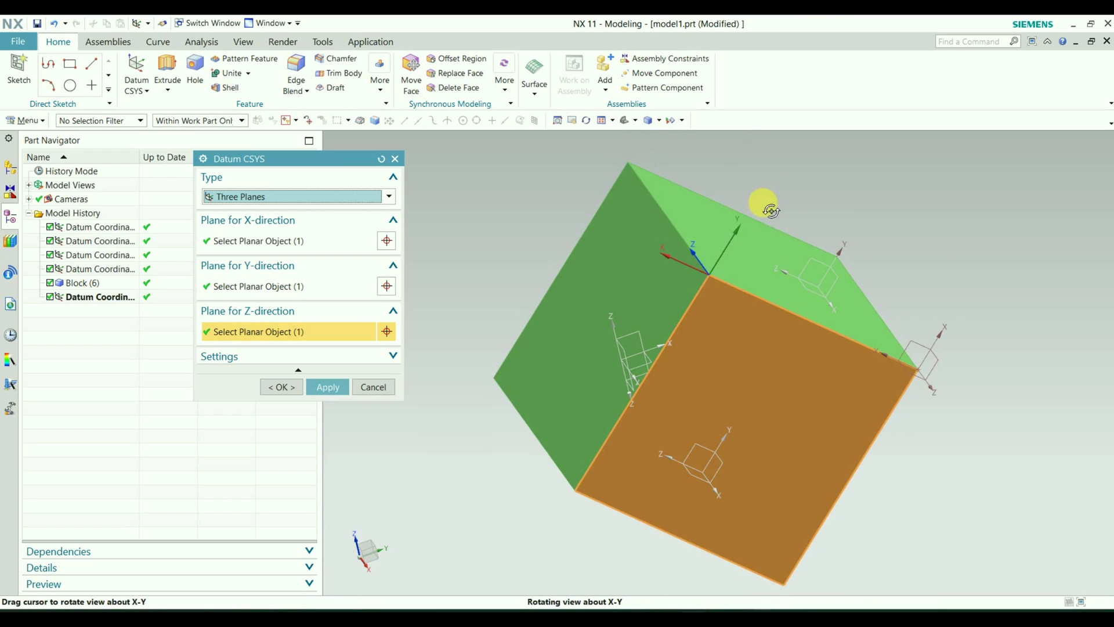
pyautogui.click(278, 387)
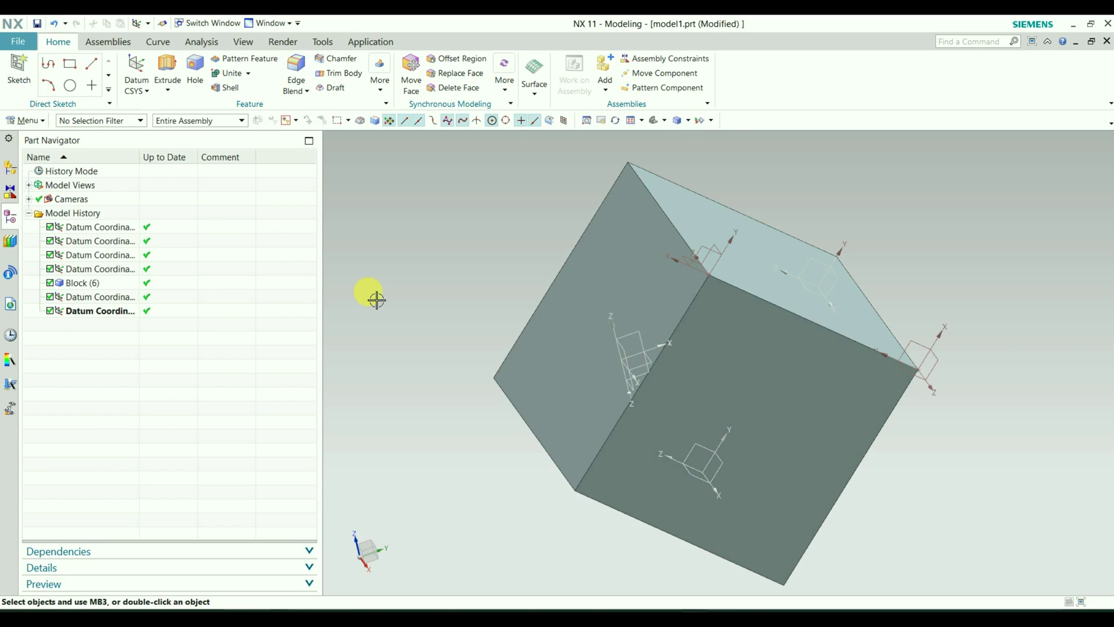
# - Start an Offset CSYS datum with its reference changed from WCS to Selected CSYS
pyautogui.click(138, 88)
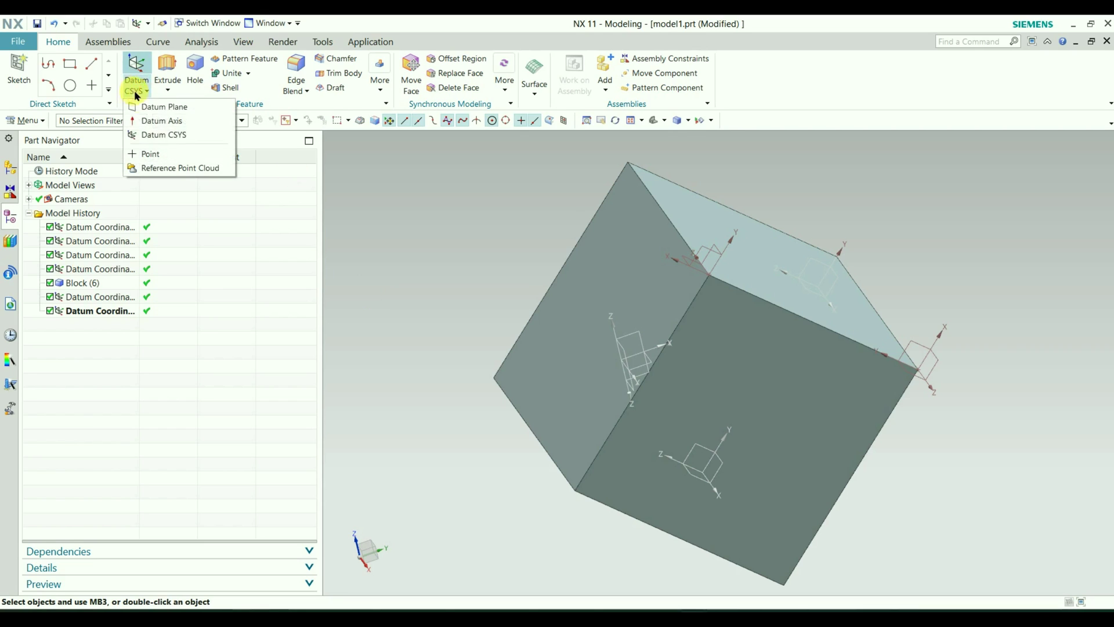
pyautogui.click(155, 137)
pyautogui.click(338, 197)
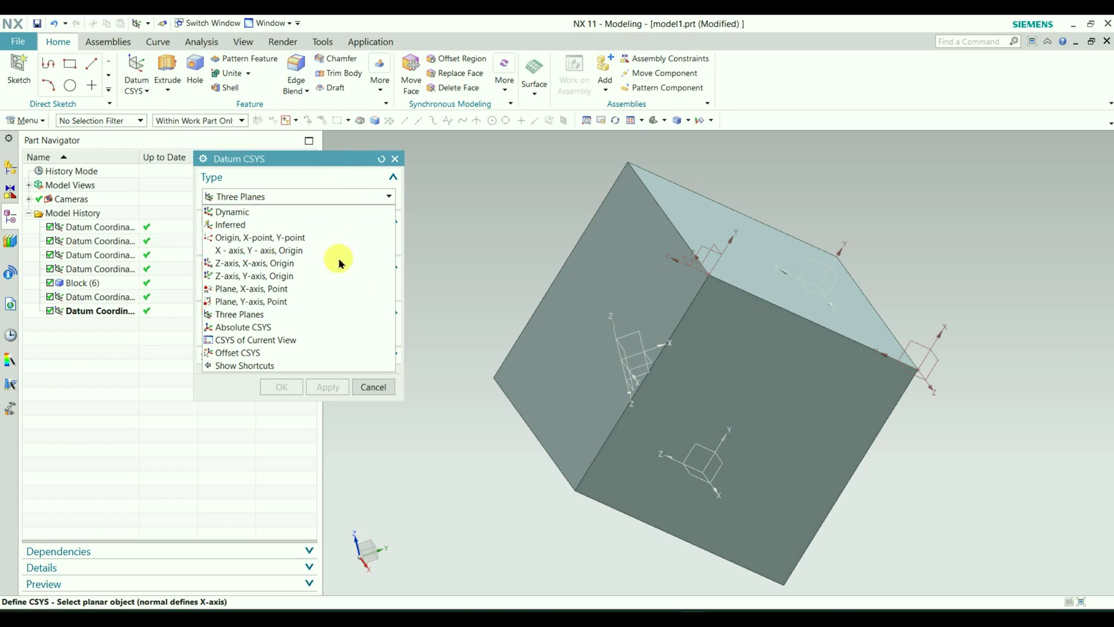
pyautogui.click(290, 353)
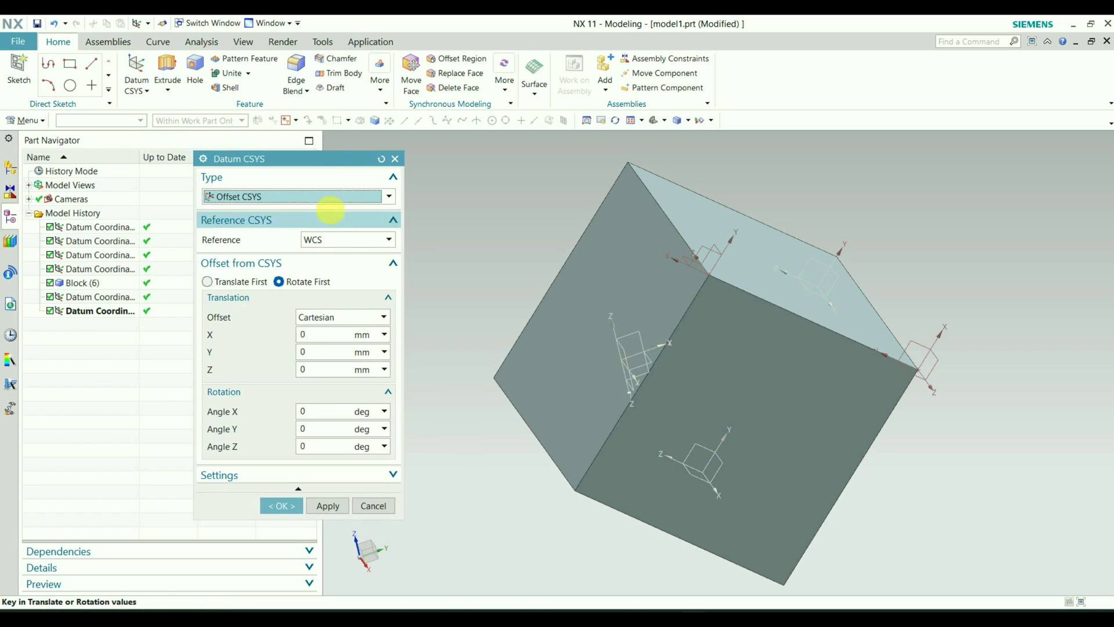
pyautogui.moveTo(316, 159); pyautogui.dragTo(276, 158)
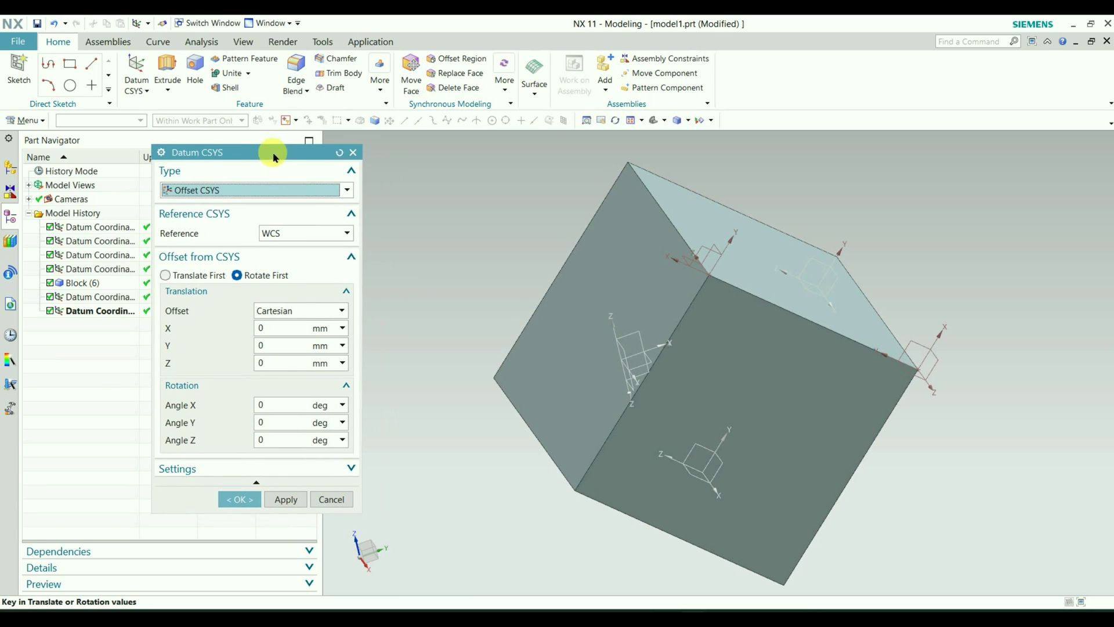
pyautogui.click(289, 236)
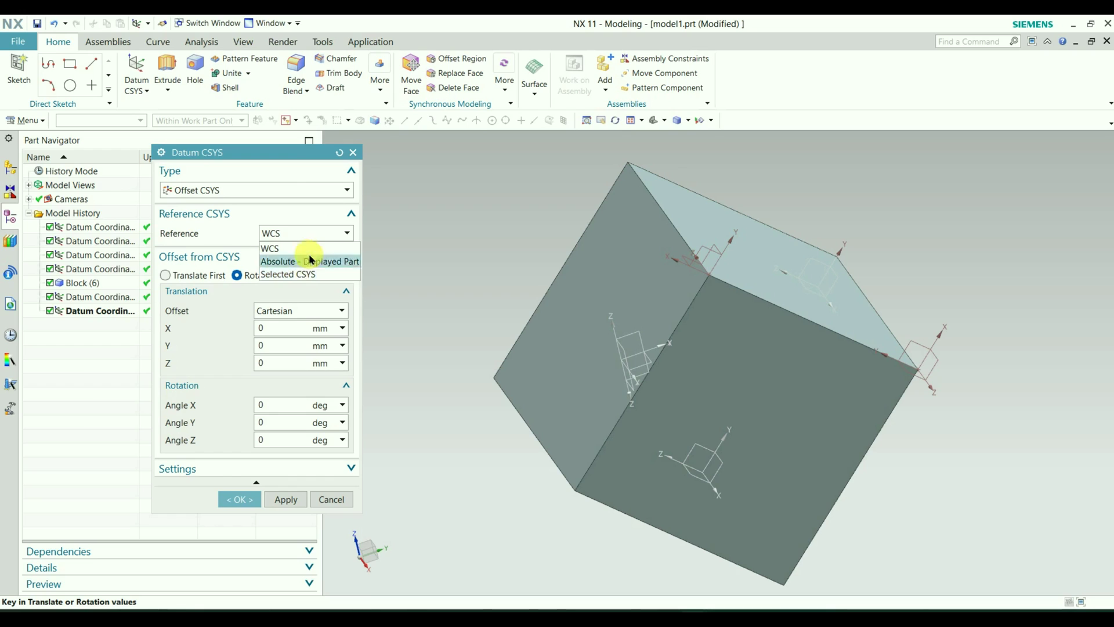
pyautogui.click(307, 274)
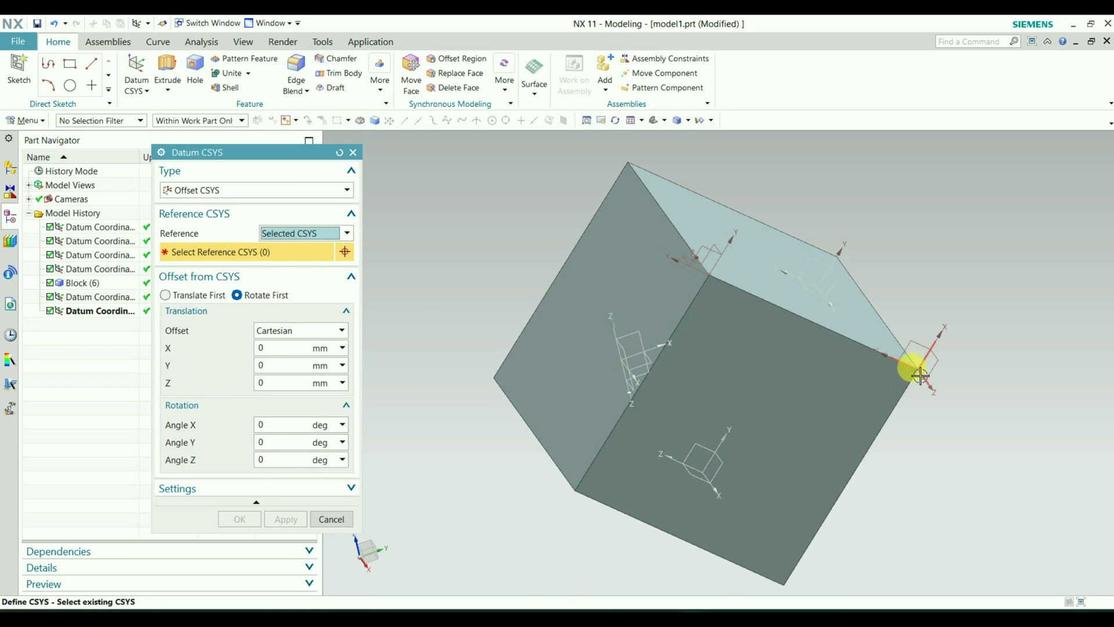
# - Use the datum CSYS at the block's right corner as reference, with Translate First
pyautogui.click(910, 357)
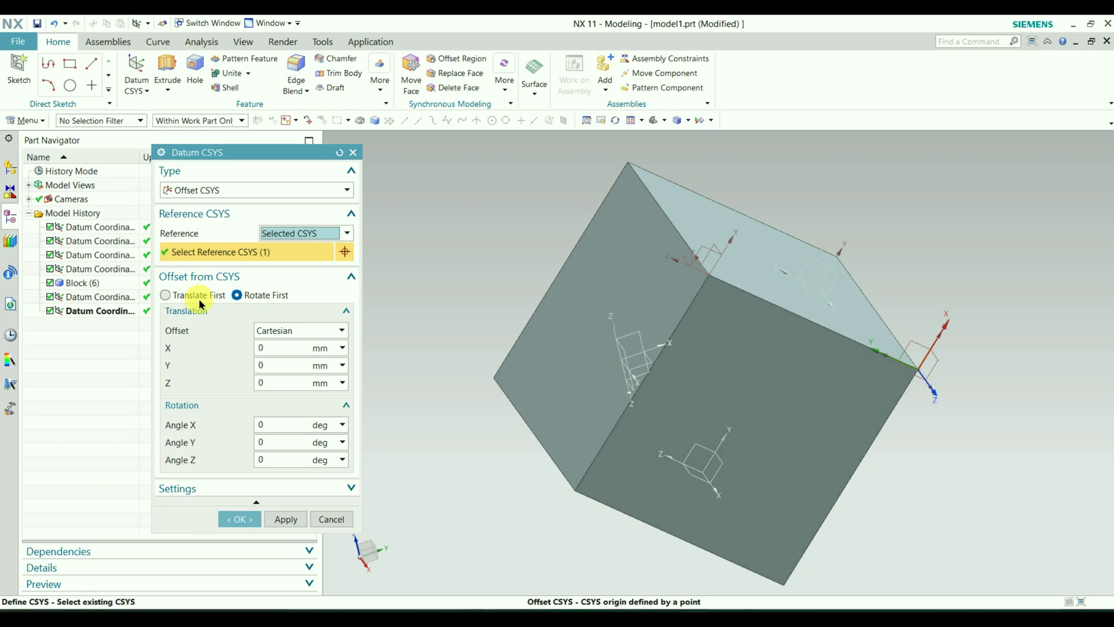
pyautogui.click(166, 296)
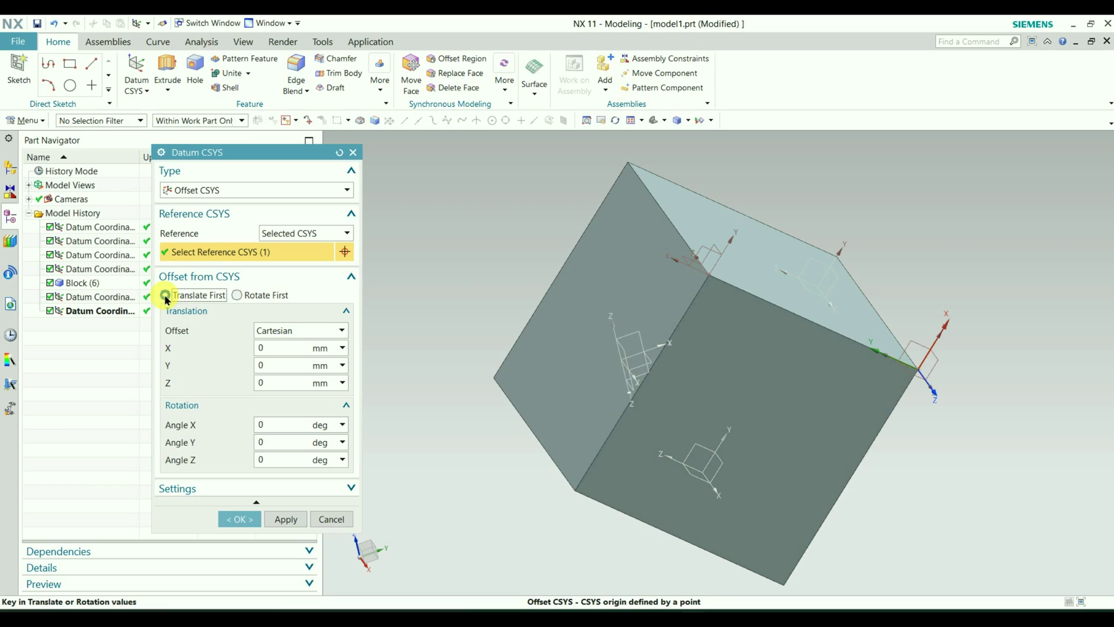
pyautogui.click(593, 416)
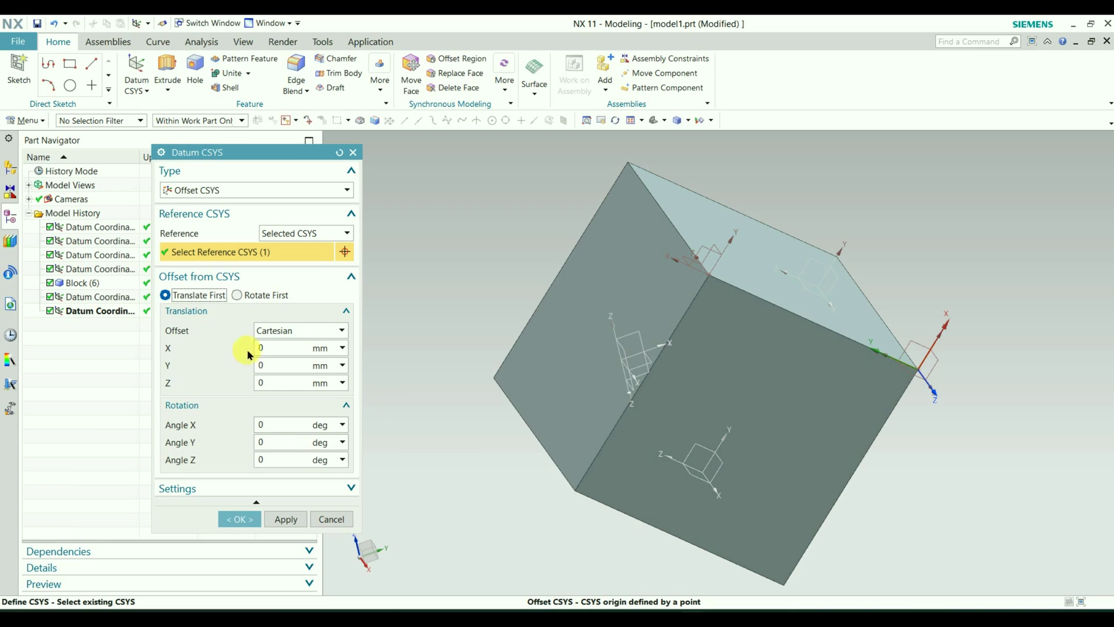
# - Offset the new CSYS by X 100 and Y 100, rotate it 45° about X, and apply
pyautogui.click(277, 355)
pyautogui.write('100')
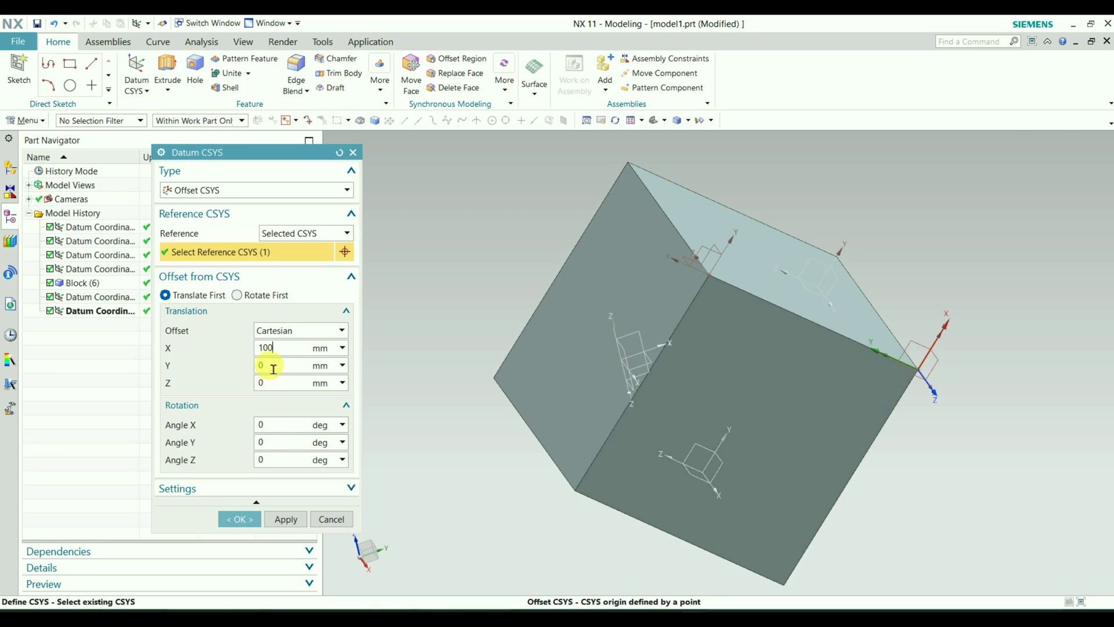
pyautogui.click(275, 374)
pyautogui.write('100')
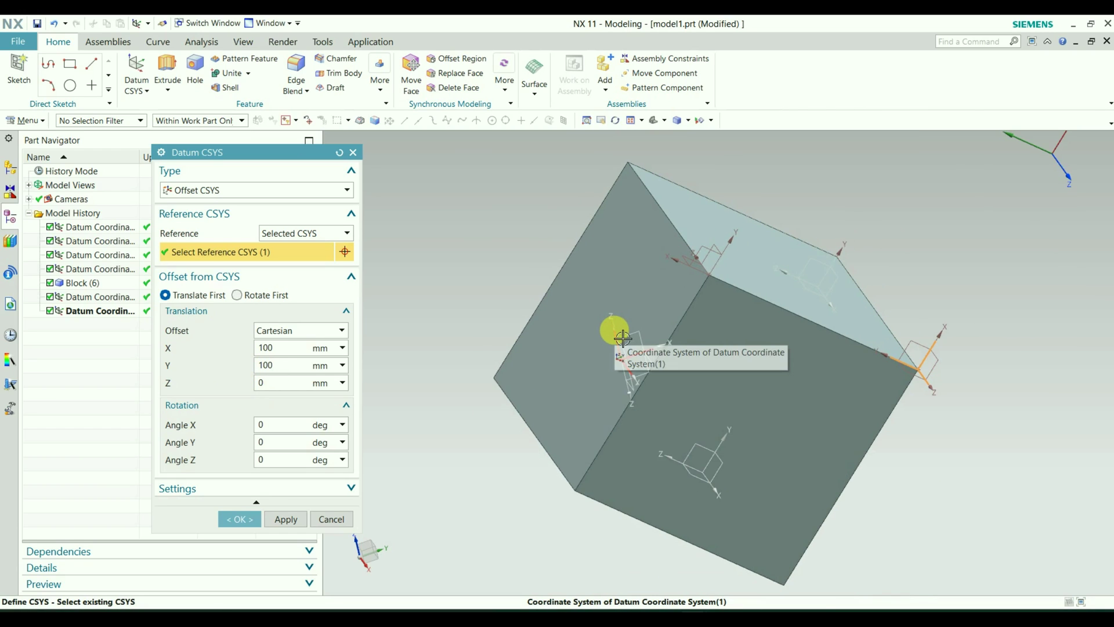
pyautogui.scroll(1, 622, 338)
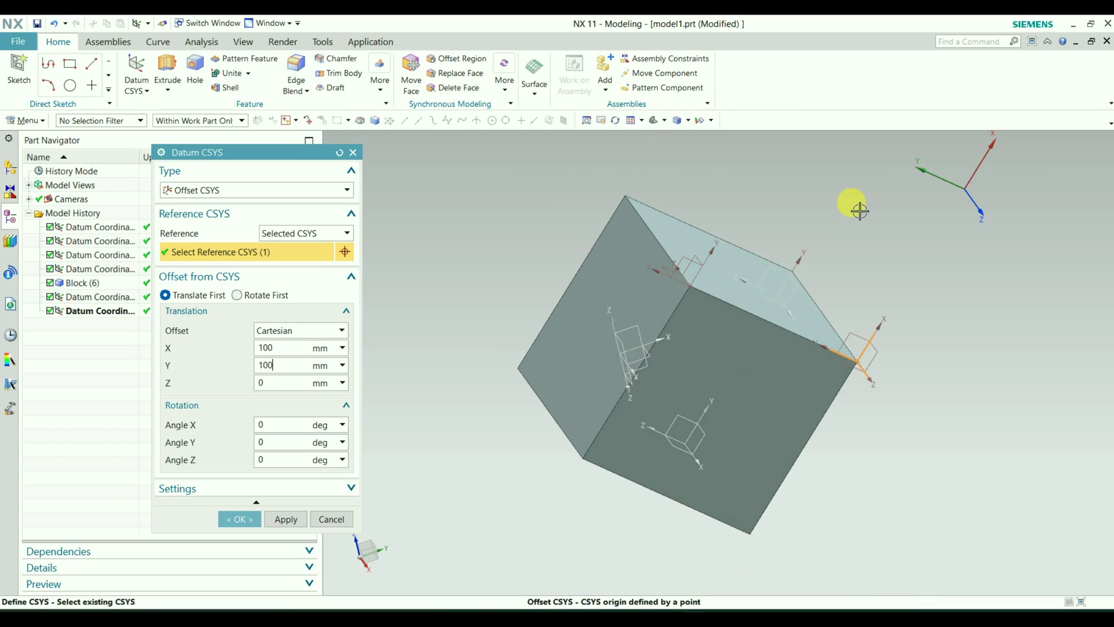
pyautogui.scroll(1, 860, 211)
pyautogui.keyDown('shift'); pyautogui.moveTo(861, 206); pyautogui.dragTo(791, 269, button='middle'); pyautogui.keyUp('shift')
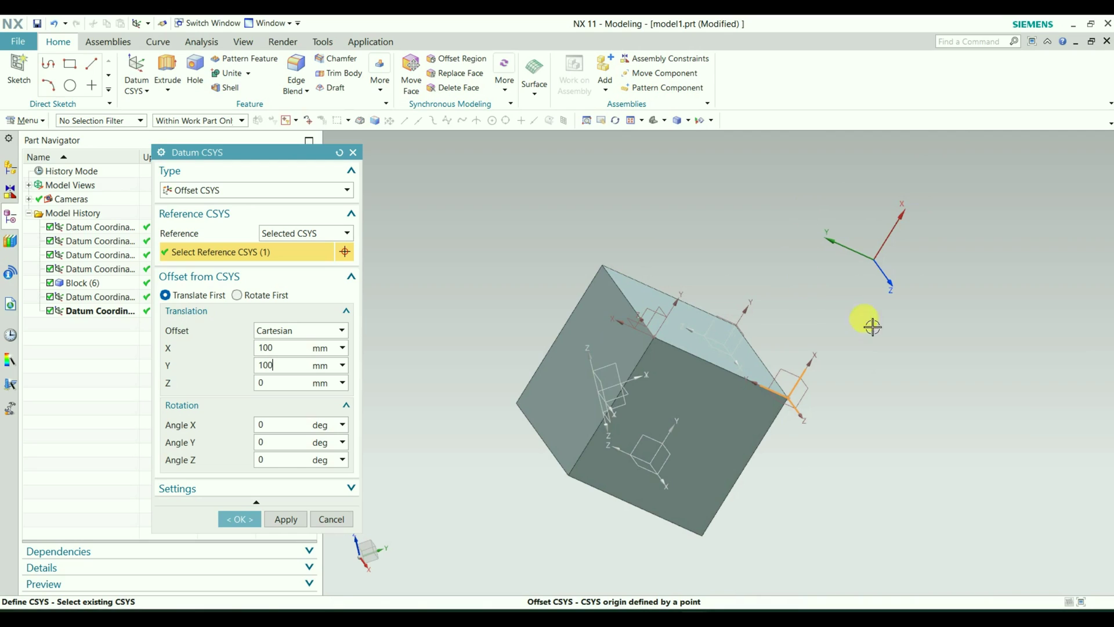
pyautogui.click(265, 425)
pyautogui.write('45')
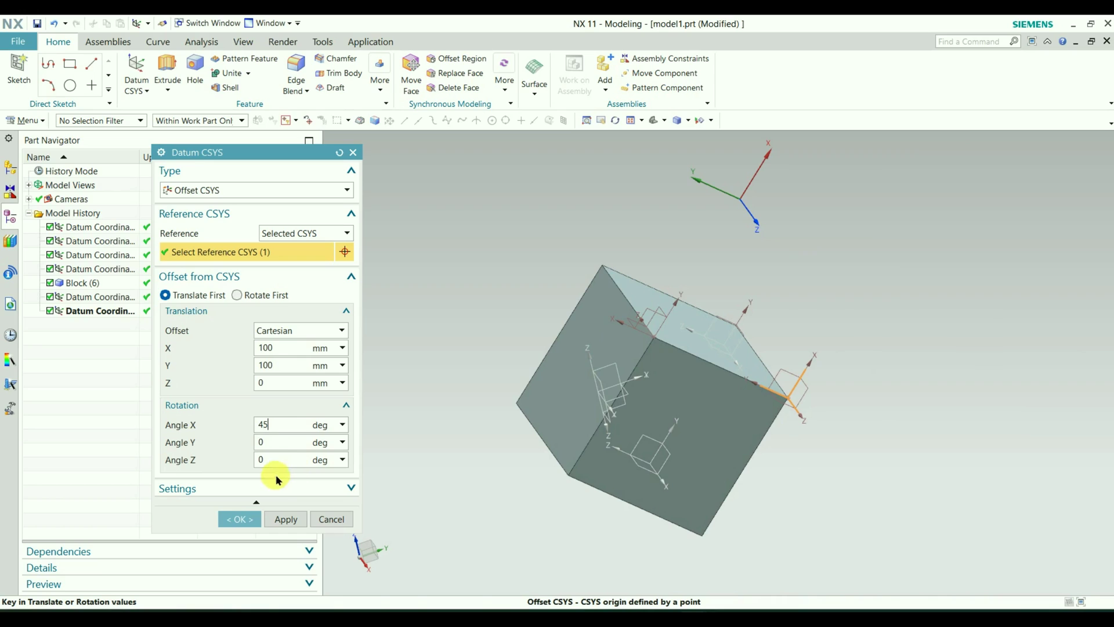
pyautogui.click(285, 452)
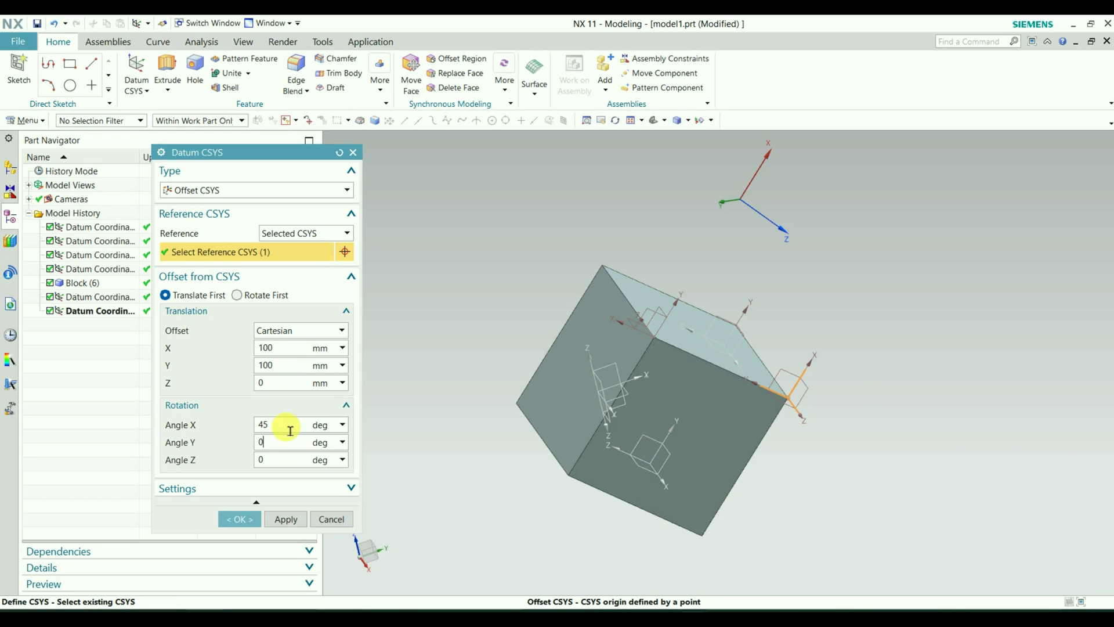
pyautogui.click(285, 518)
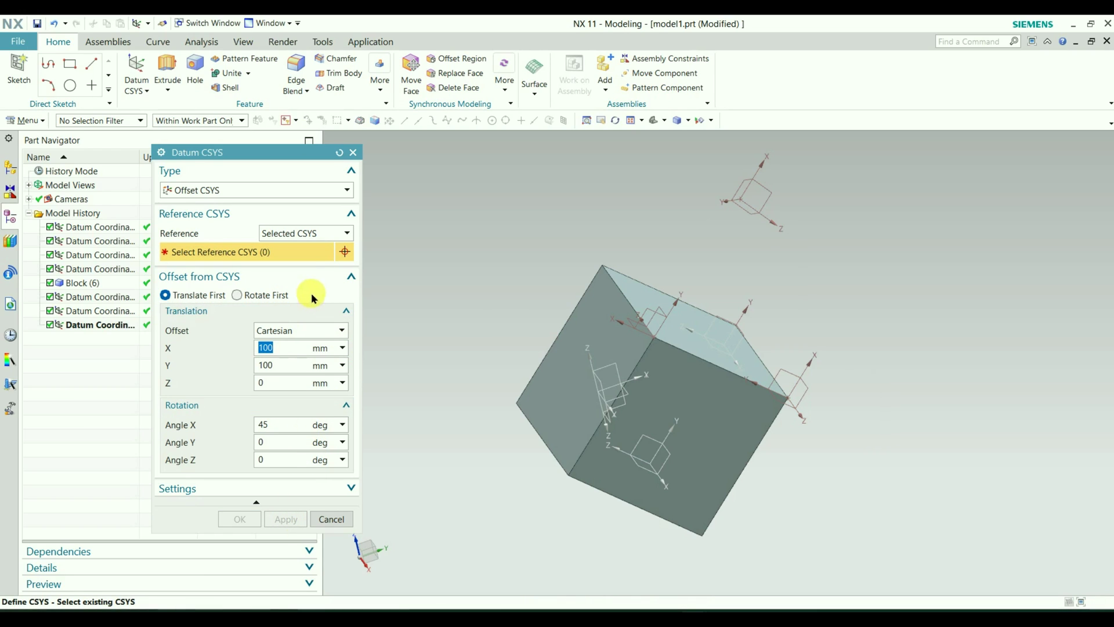
# - Pick a reference CSYS with Rotate First, compare against Translate First, then confirm Rotate First with OK
pyautogui.click(243, 296)
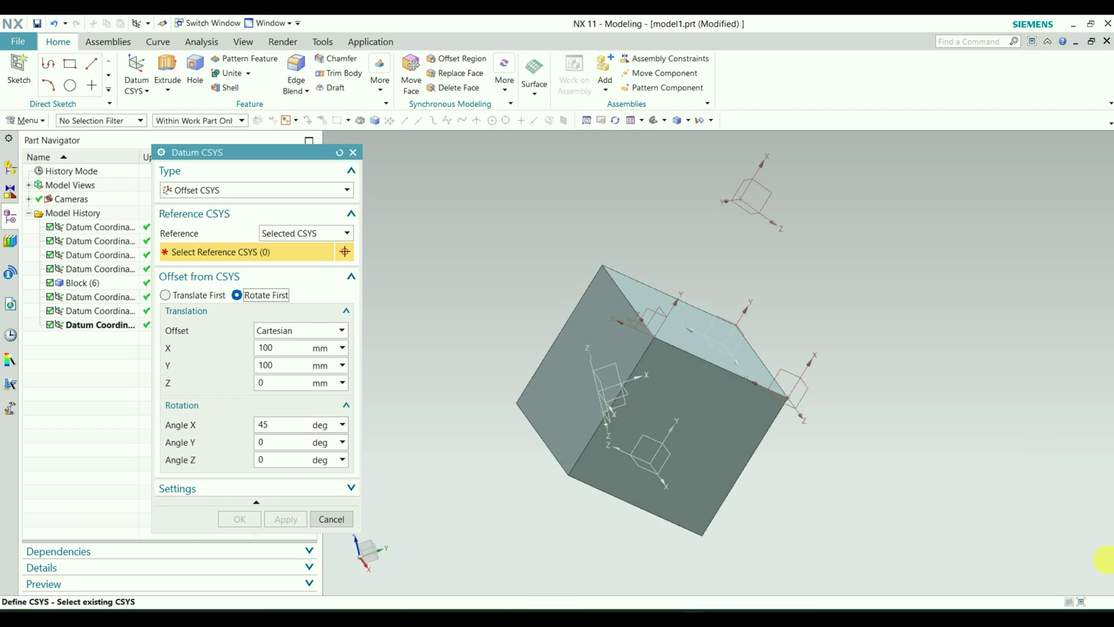
pyautogui.click(790, 403)
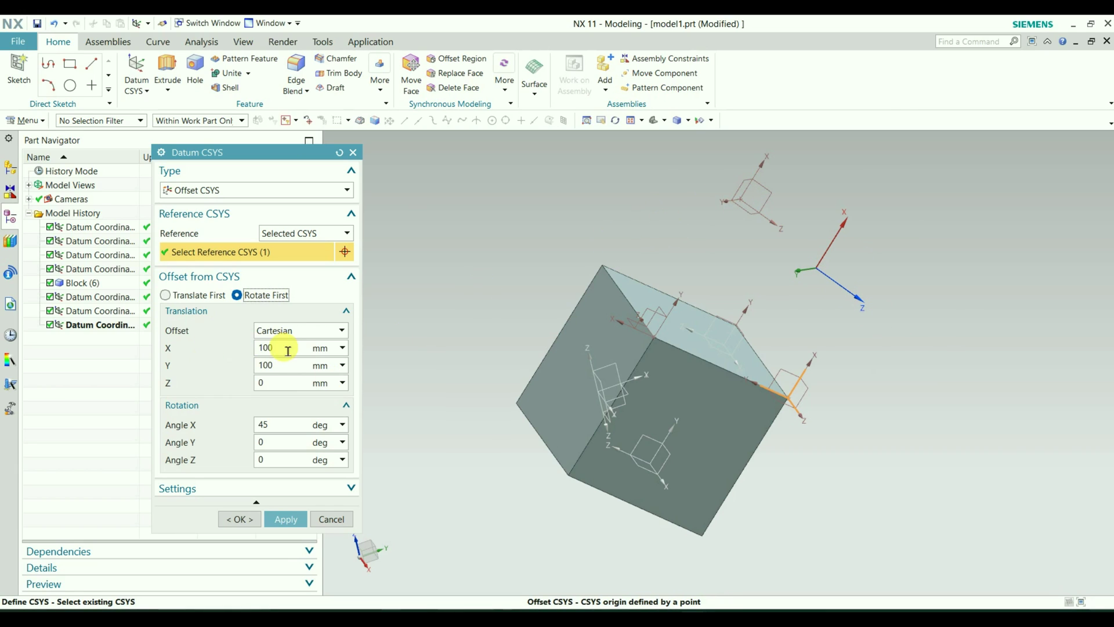
pyautogui.click(166, 295)
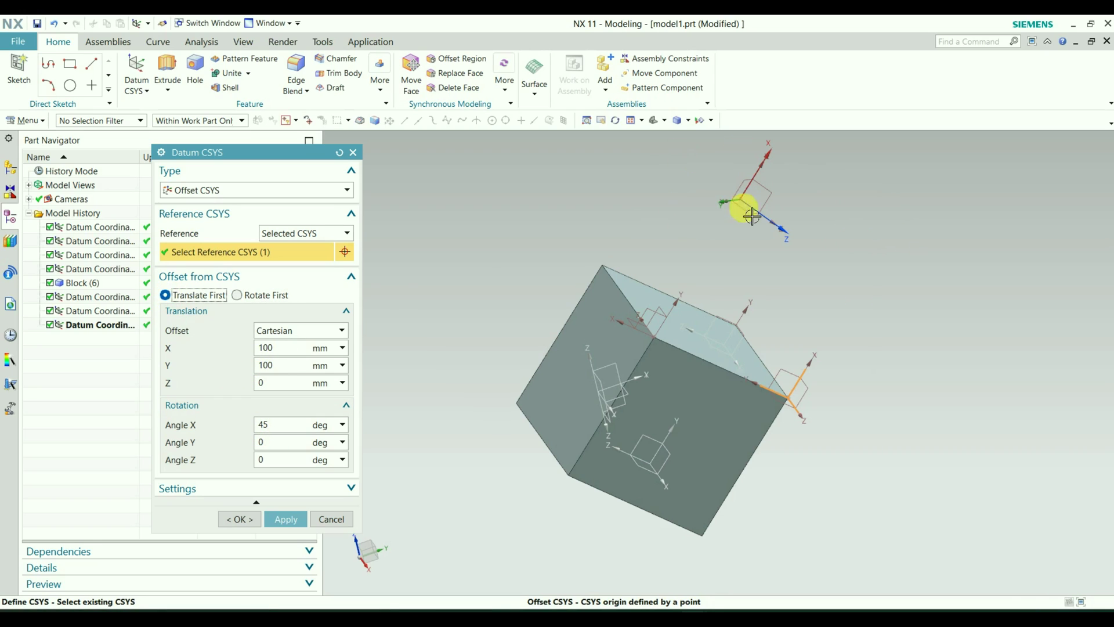
pyautogui.click(237, 295)
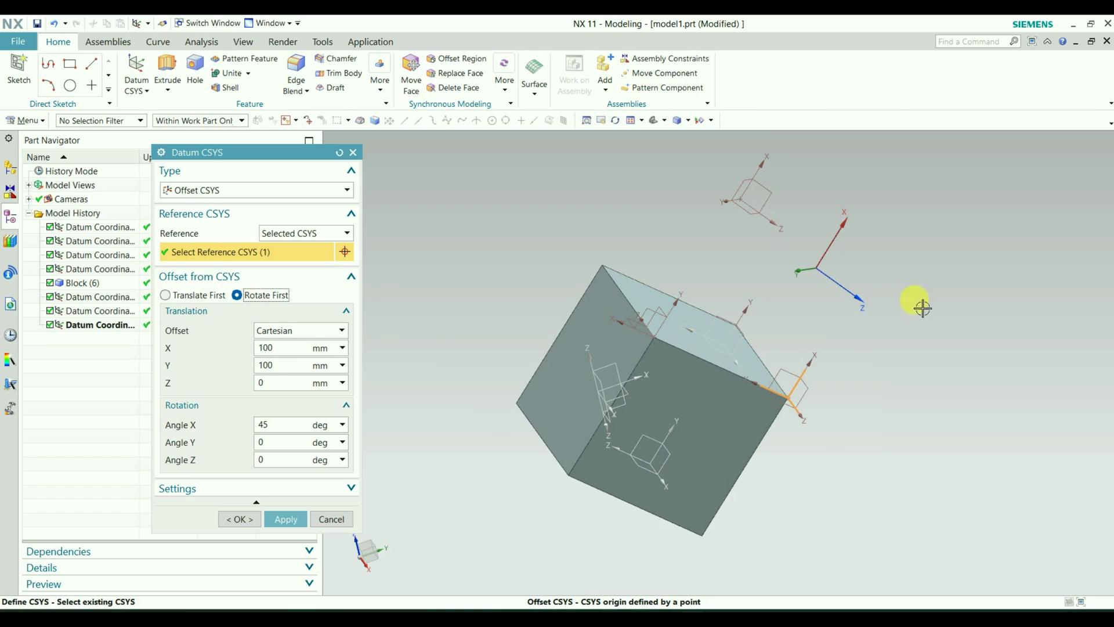
pyautogui.click(237, 519)
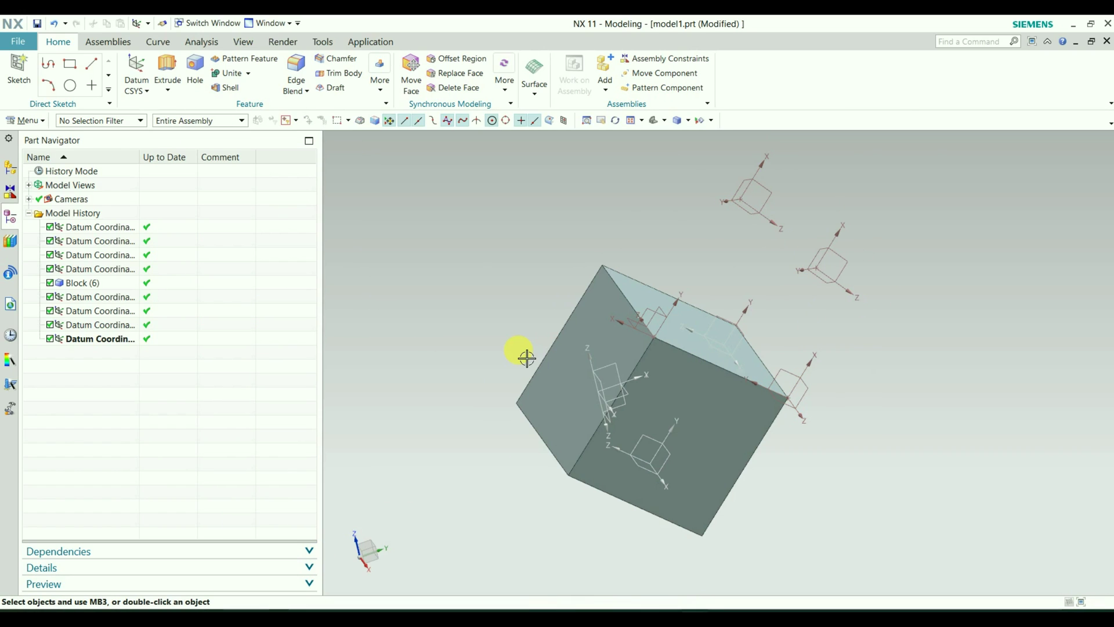
# - Start a new Datum CSYS from the Home tab dropdown with type CSYS of Current View
pyautogui.click(137, 90)
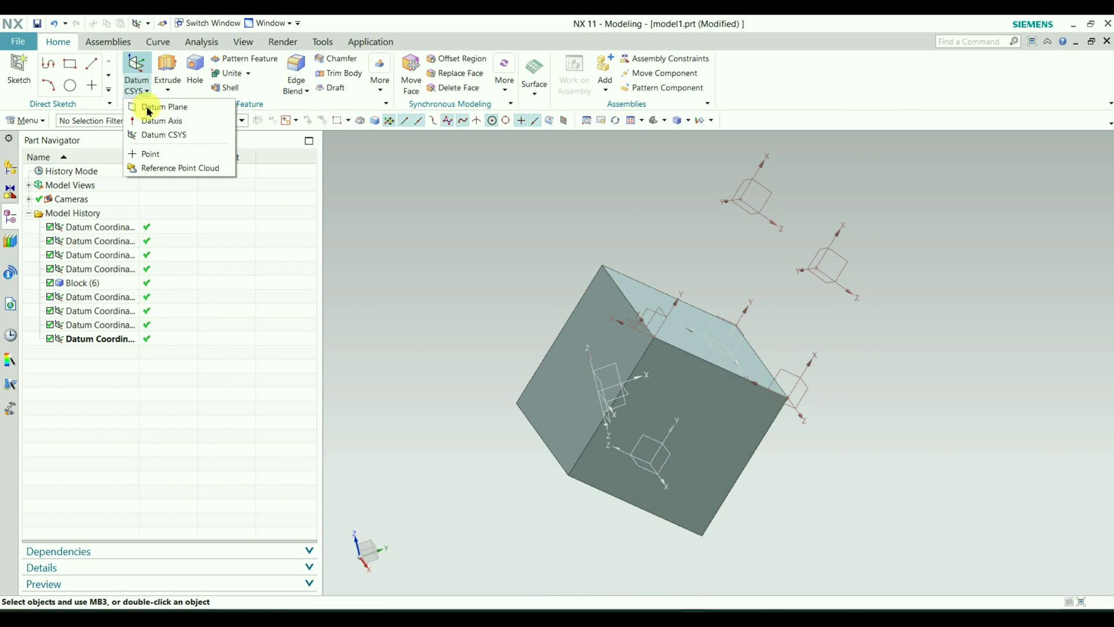
pyautogui.click(156, 135)
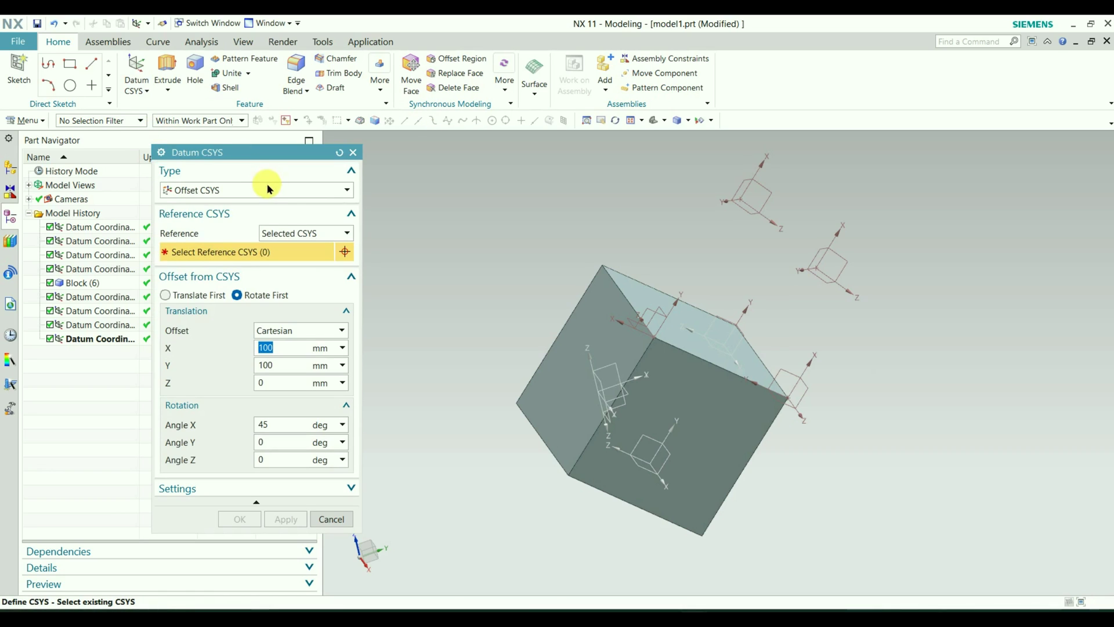
pyautogui.click(268, 190)
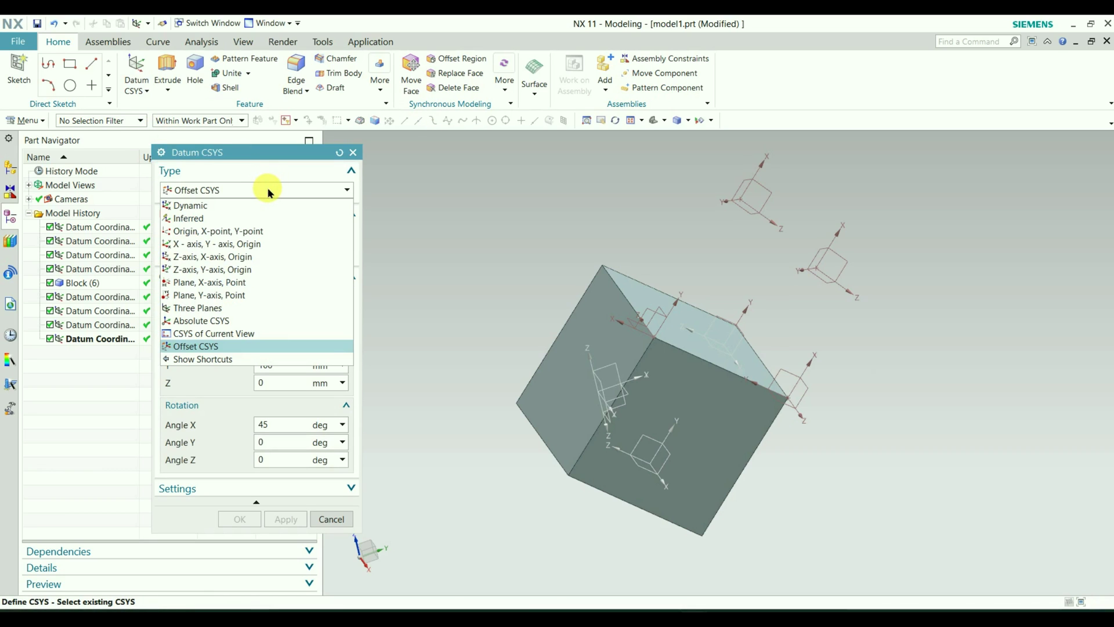
pyautogui.click(249, 333)
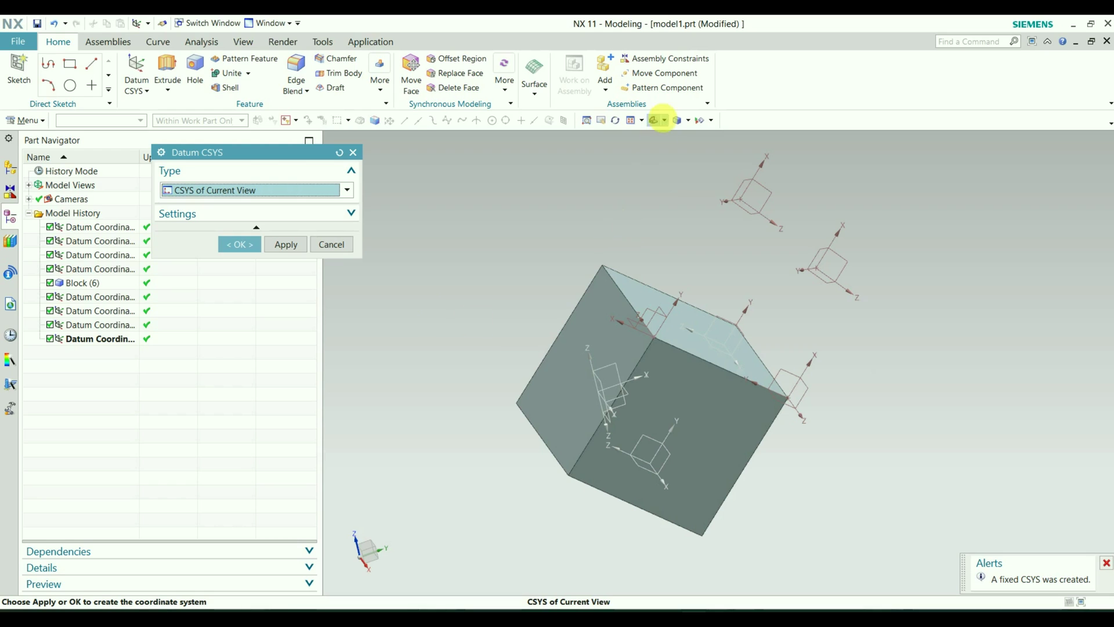
pyautogui.click(663, 120)
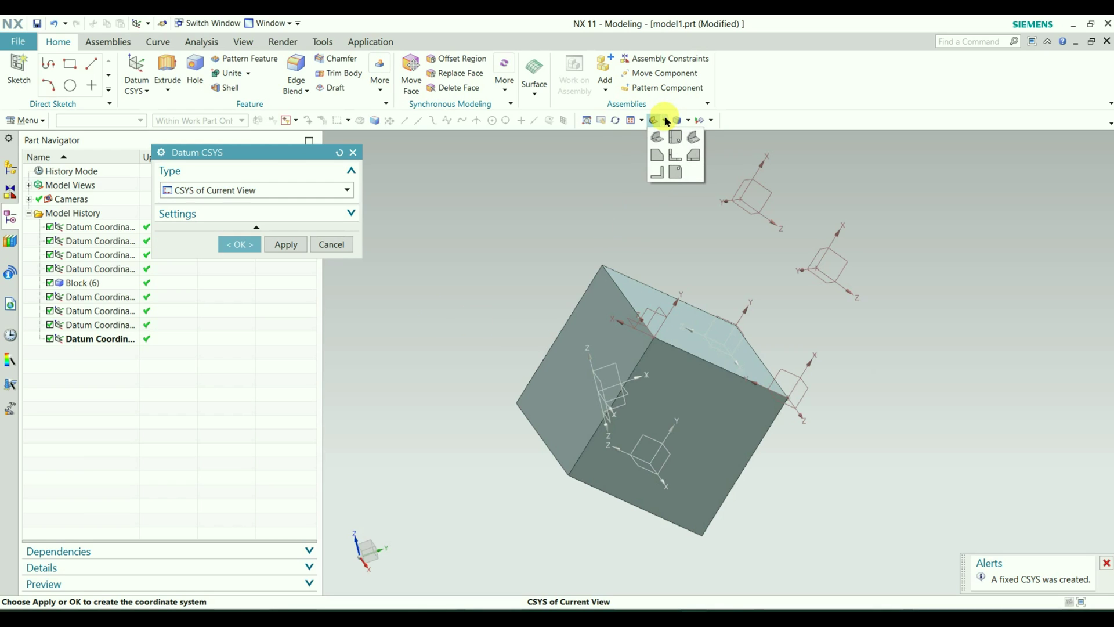
# - Create current-view CSYS from the Front view and two orbited views, closing the dialog on the last
pyautogui.click(670, 157)
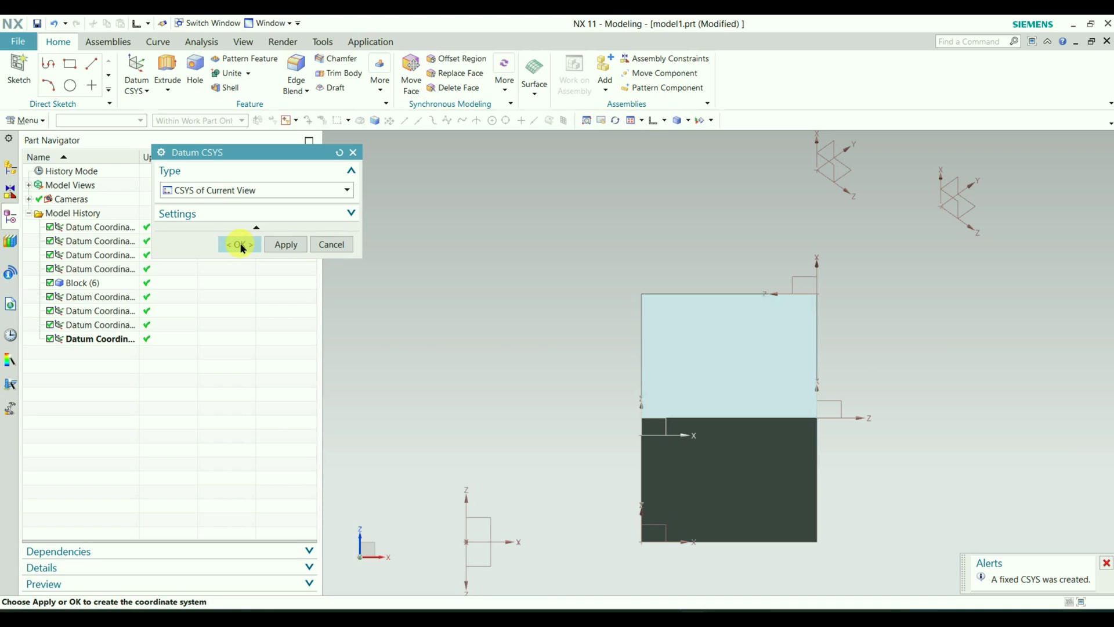
pyautogui.click(286, 243)
pyautogui.moveTo(544, 545); pyautogui.dragTo(522, 566, button='middle')
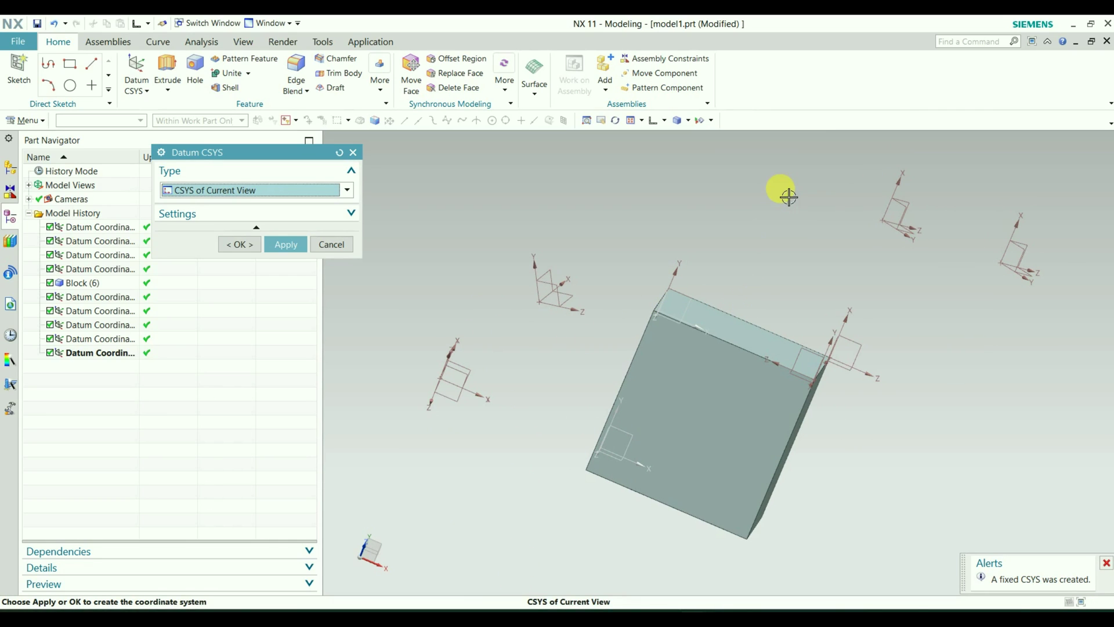
pyautogui.moveTo(788, 197); pyautogui.dragTo(739, 200, button='middle')
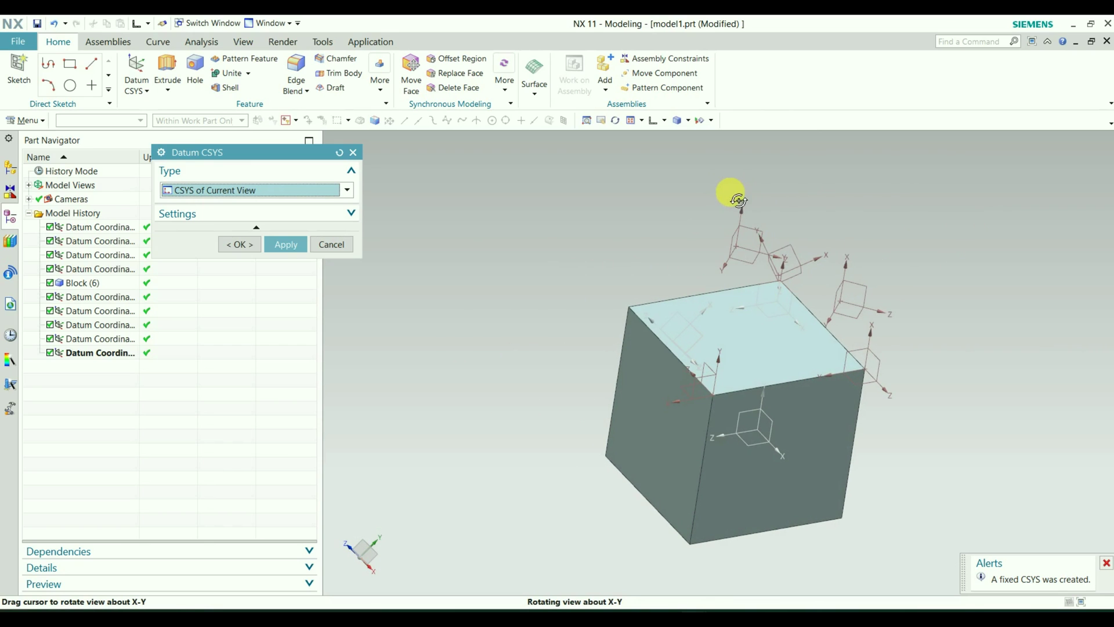
pyautogui.click(286, 244)
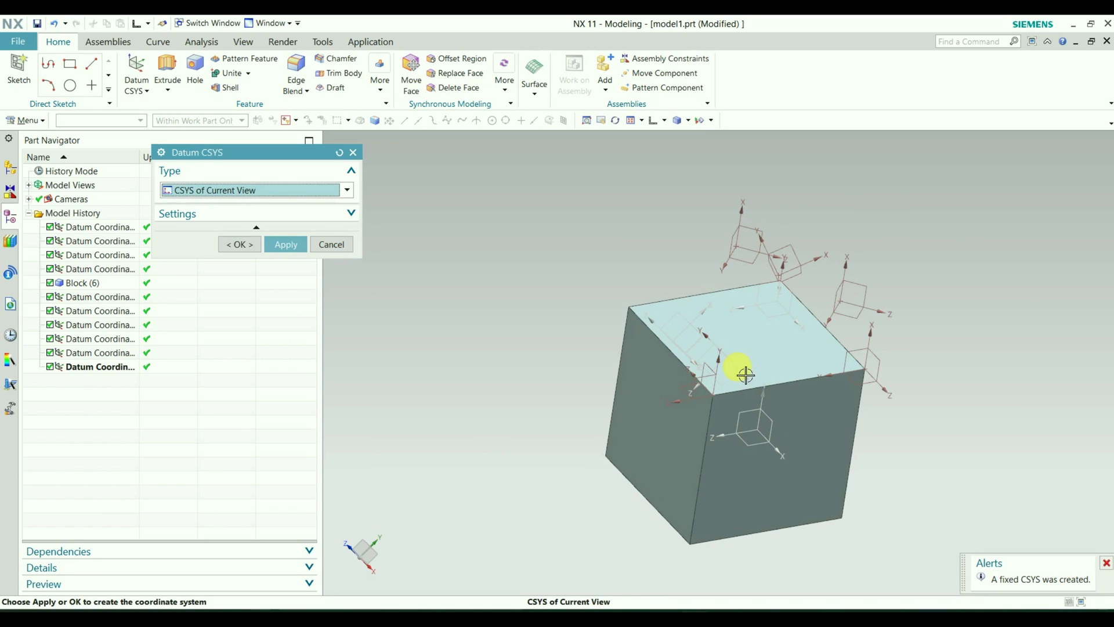
pyautogui.scroll(5, 748, 376)
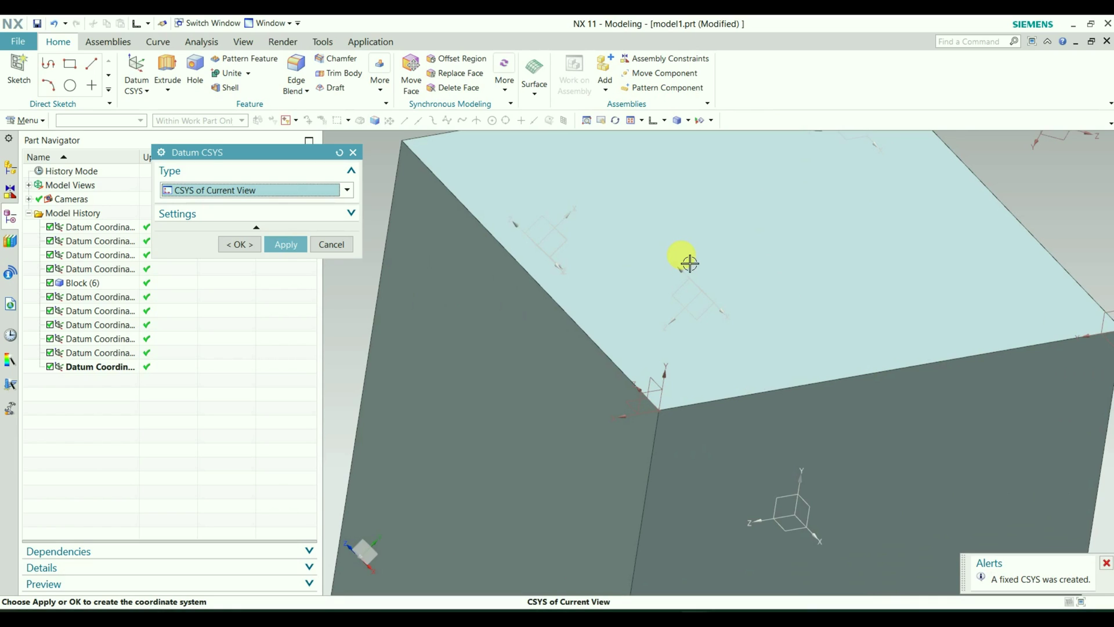
pyautogui.click(246, 246)
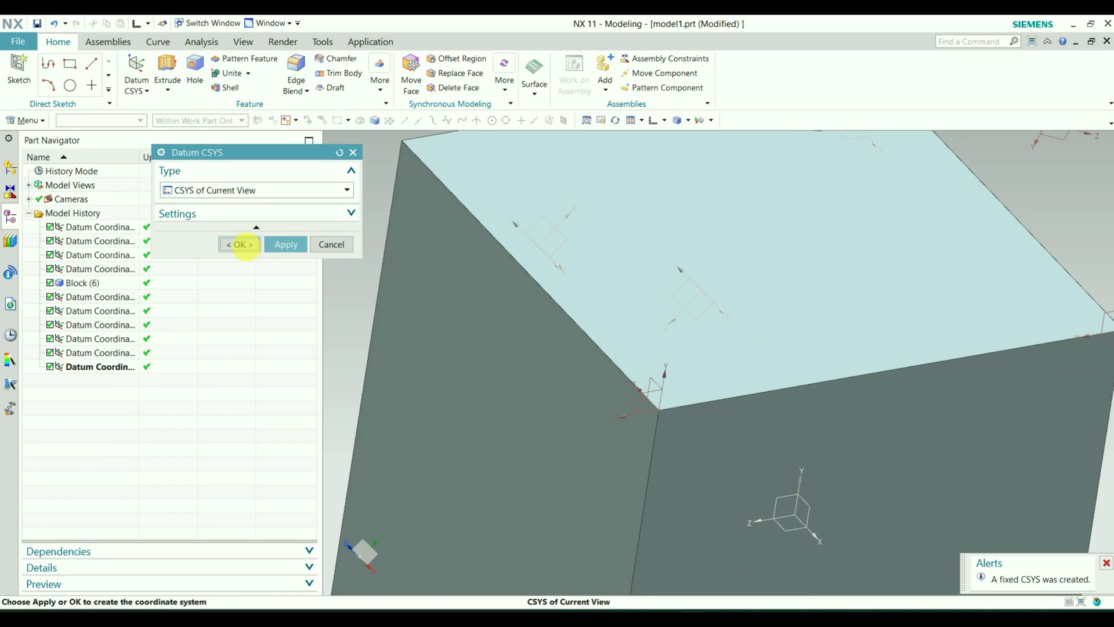
pyautogui.scroll(-5, 405, 259)
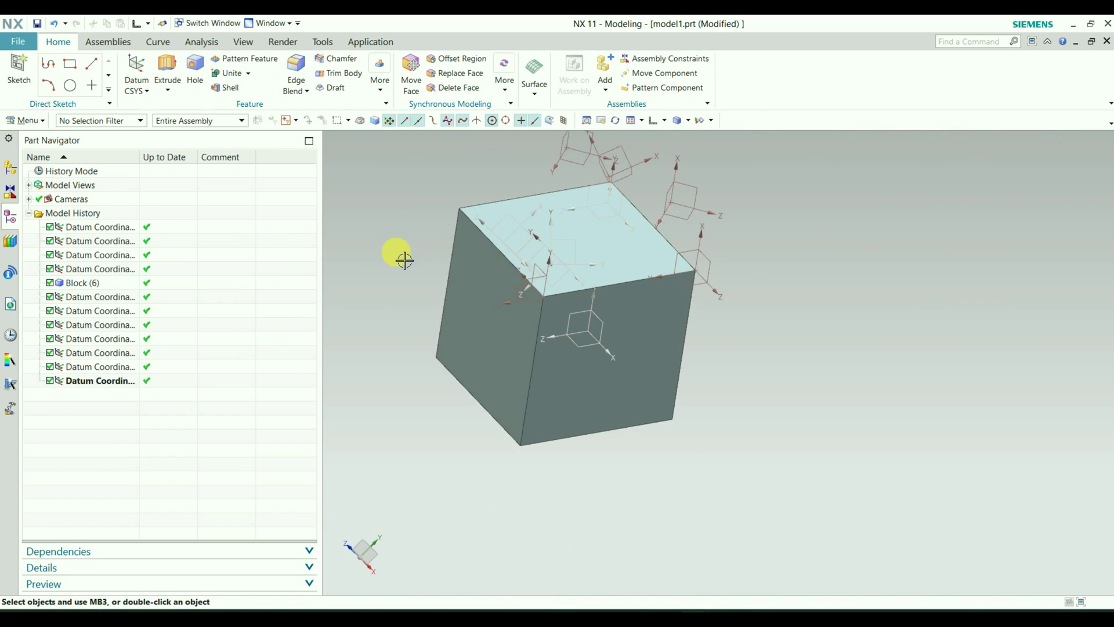